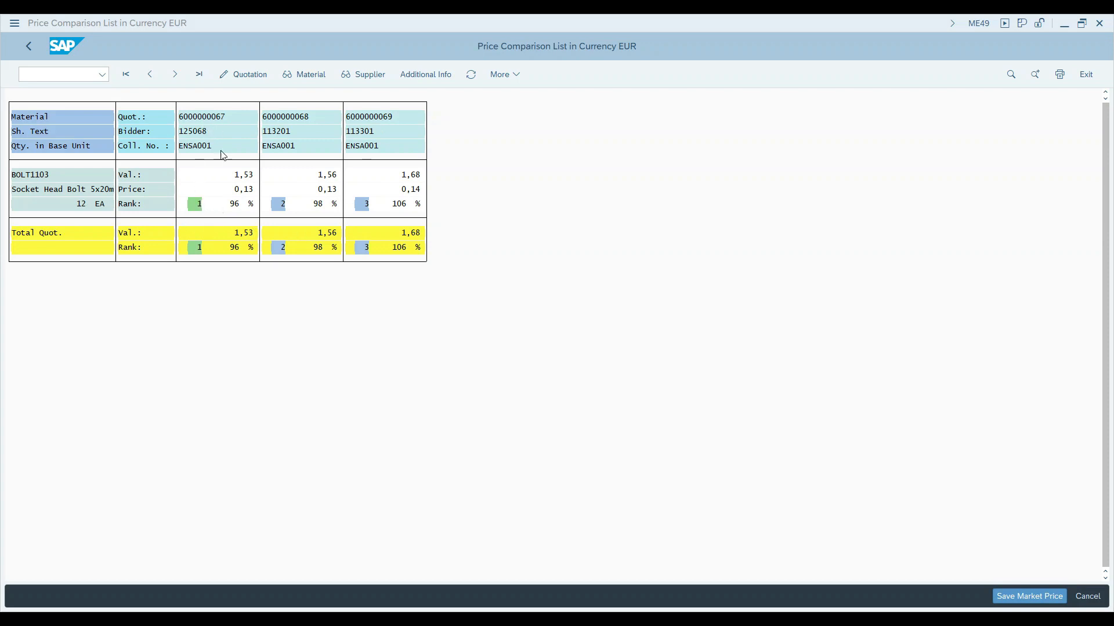
left_click(285, 116)
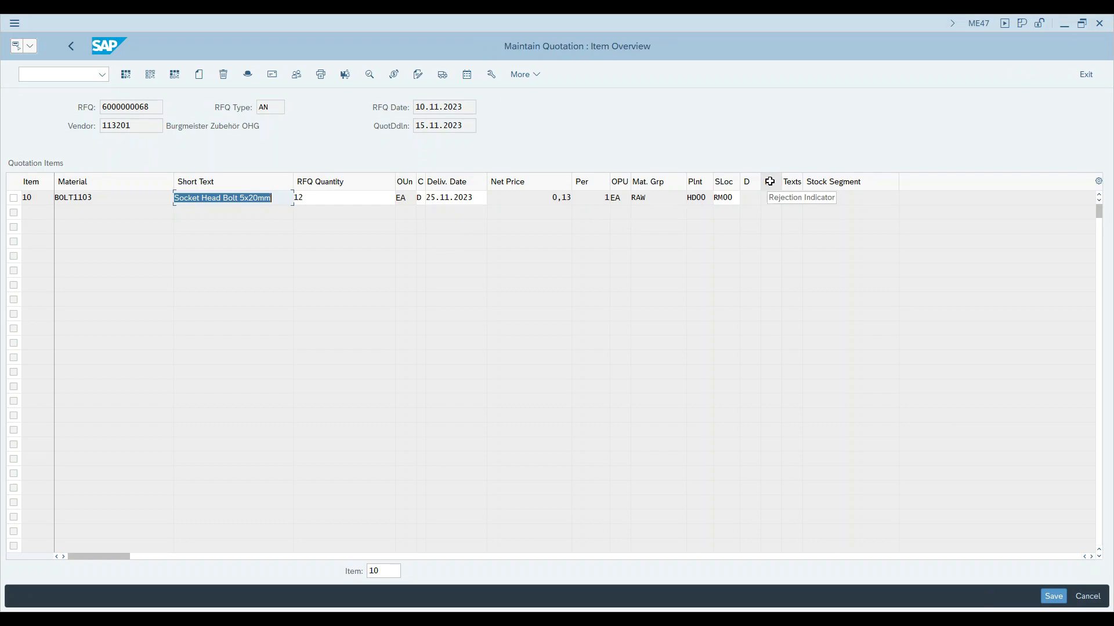
left_click(771, 198)
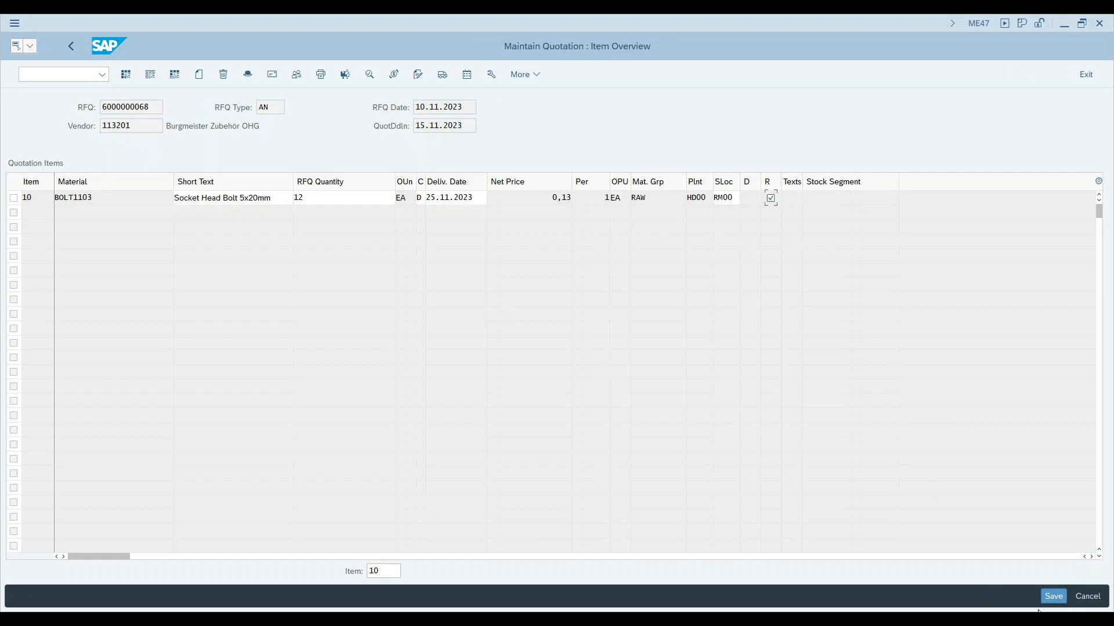
left_click(1060, 602)
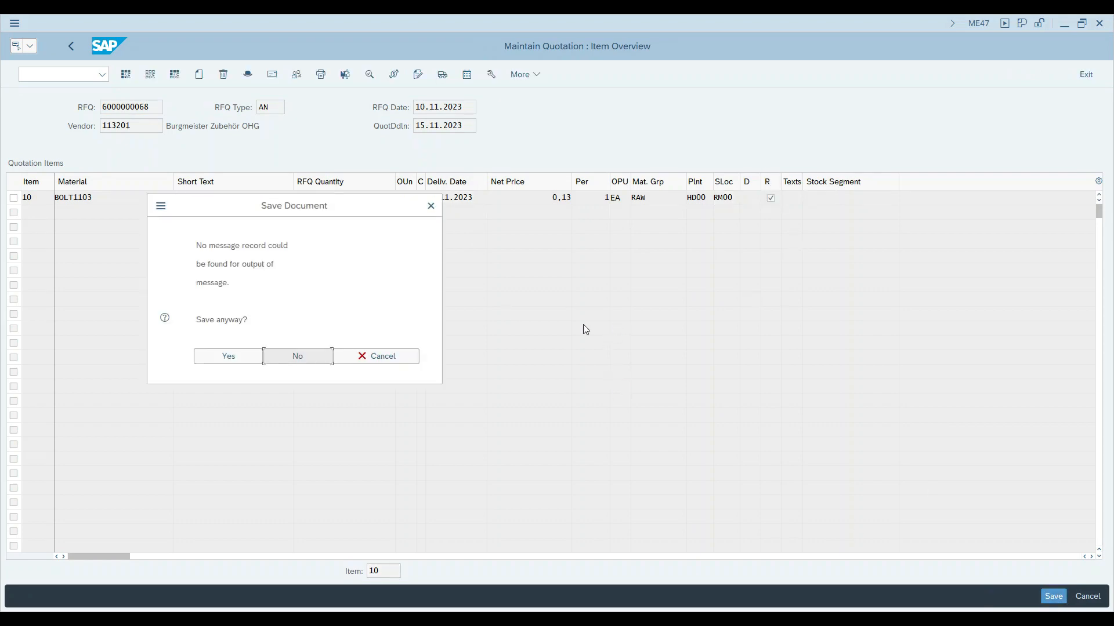
left_click(223, 355)
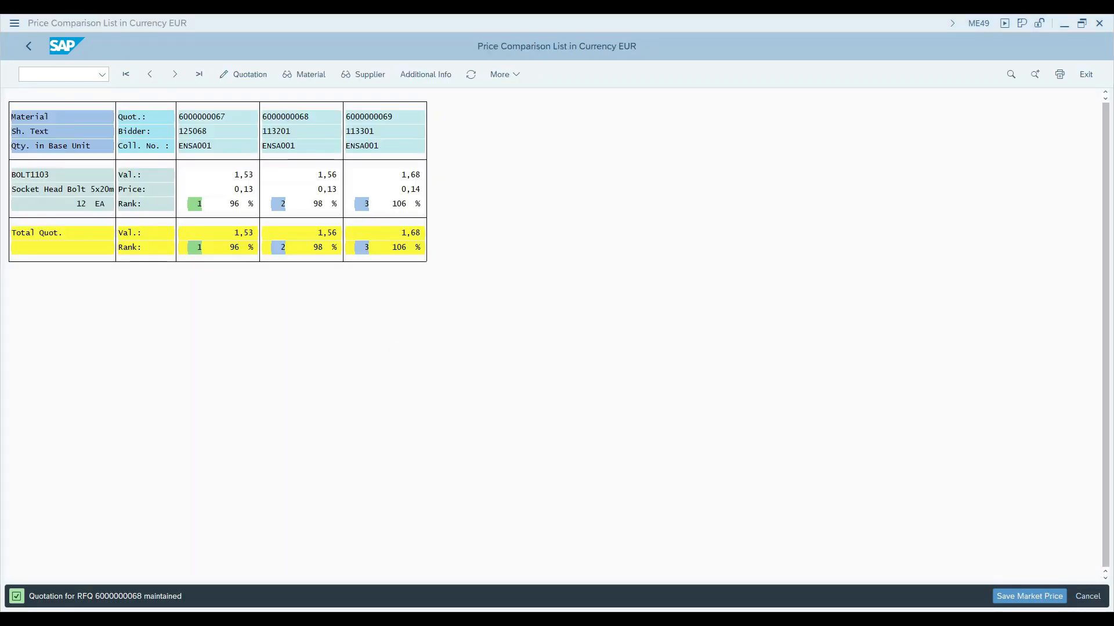
left_click(380, 116)
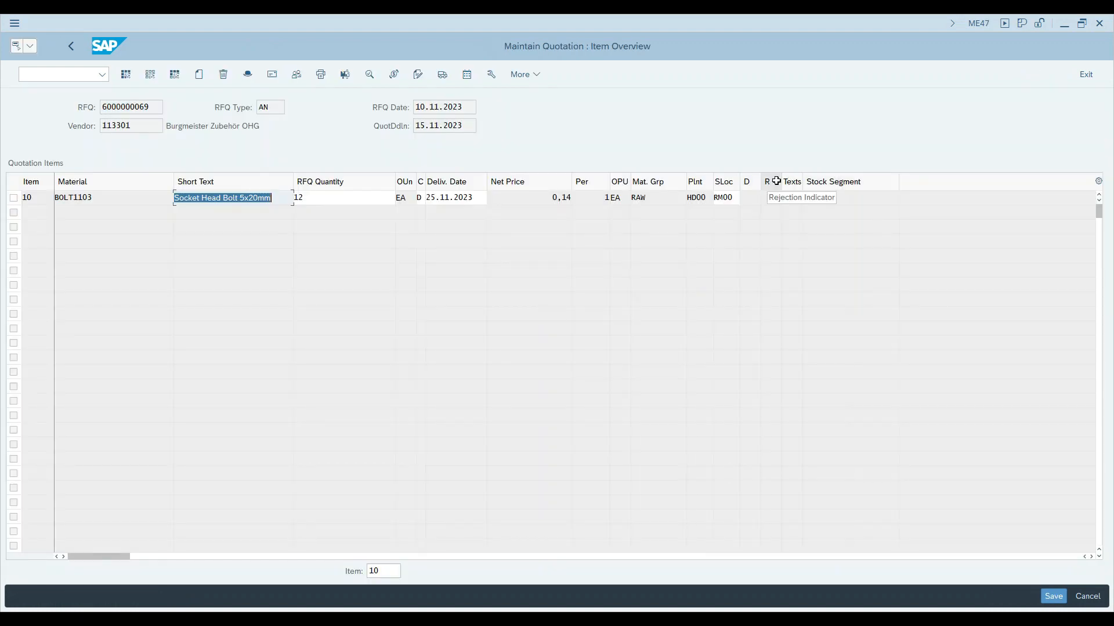
left_click(771, 198)
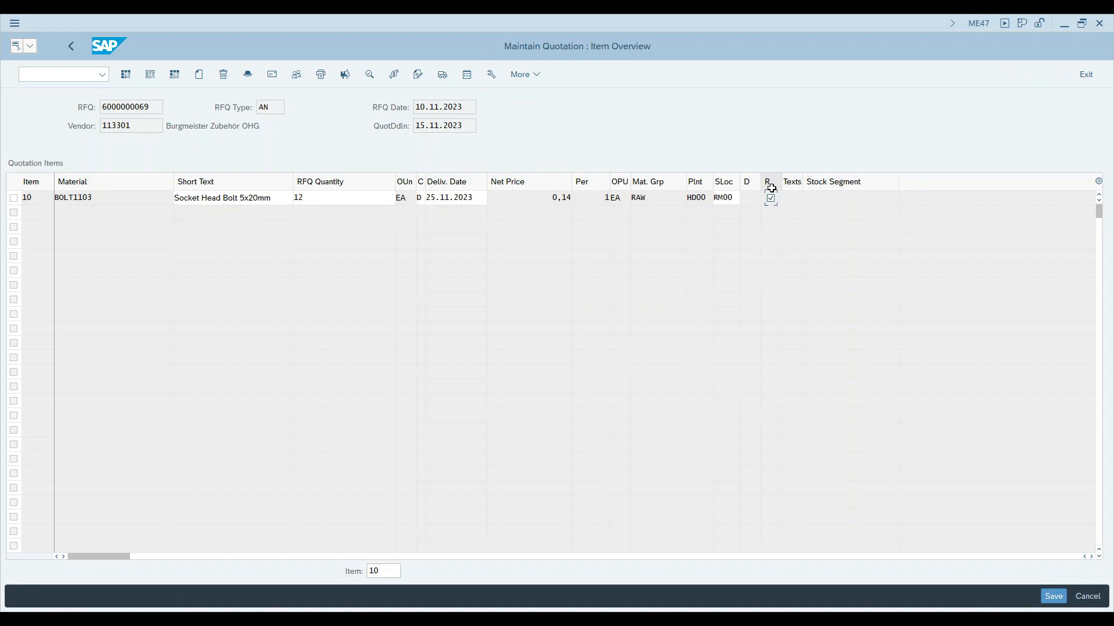
left_click(1053, 596)
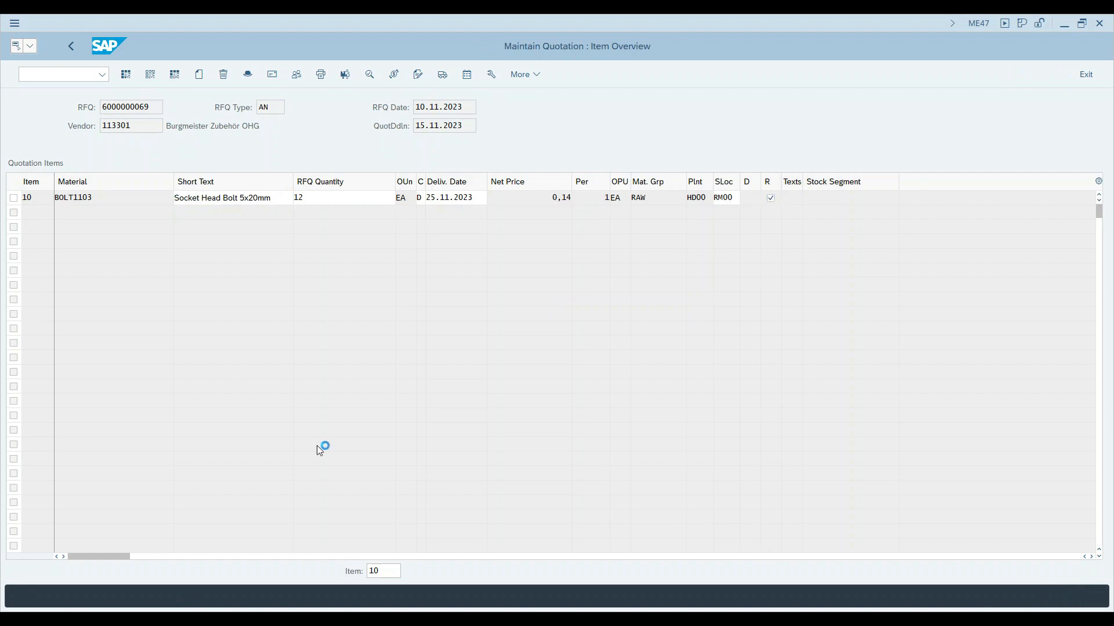
left_click(228, 356)
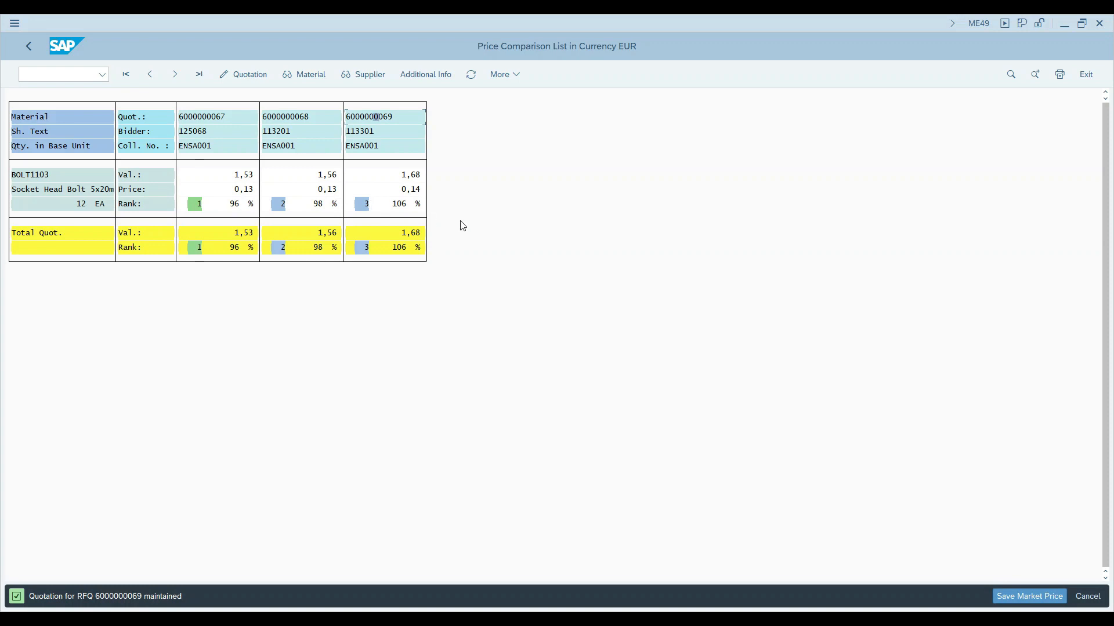
Leave the price comparison list and start transaction ME41 to create a request for quotation
left_click(494, 230)
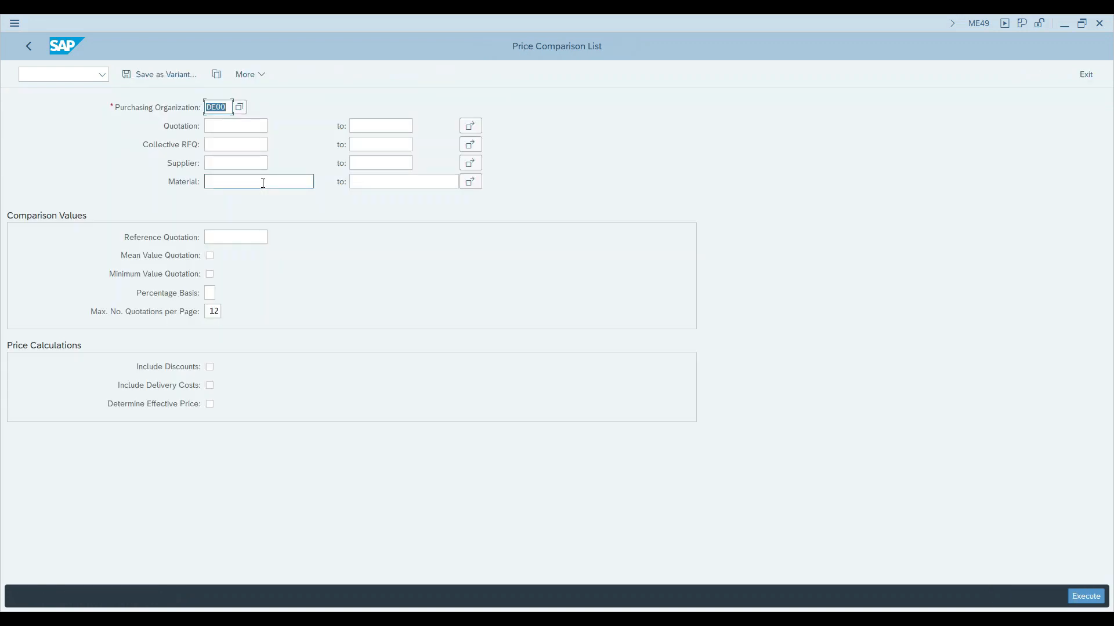
left_click(27, 46)
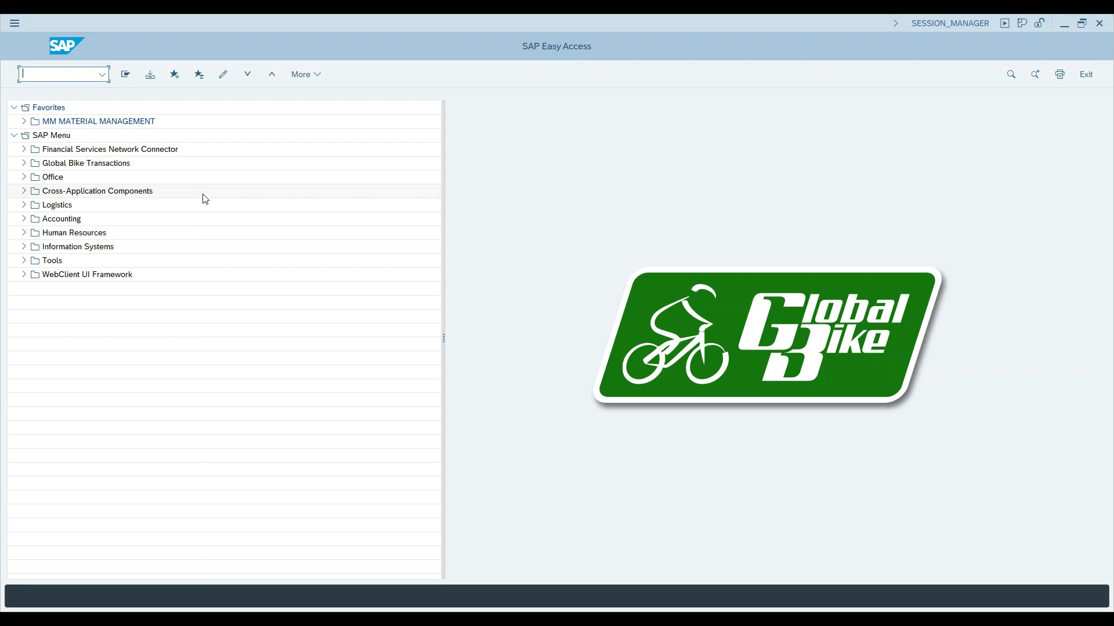
type("me41")
key("Return")
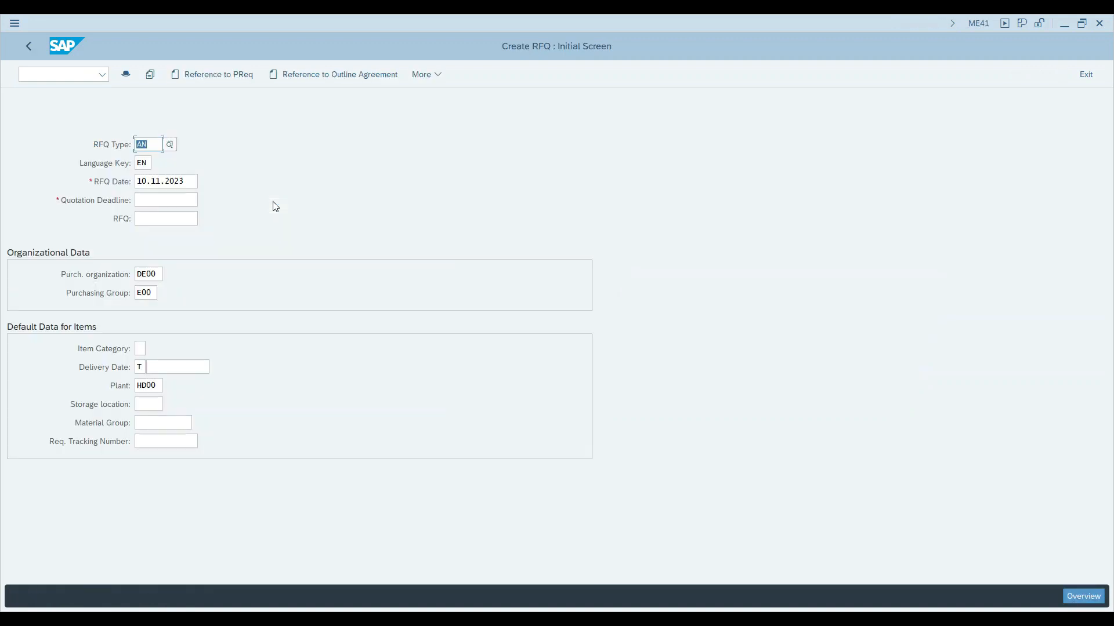
Set the quotation deadline to 15.11.2023 and start creating the RFQ with reference to a purchase requisition
left_click(190, 200)
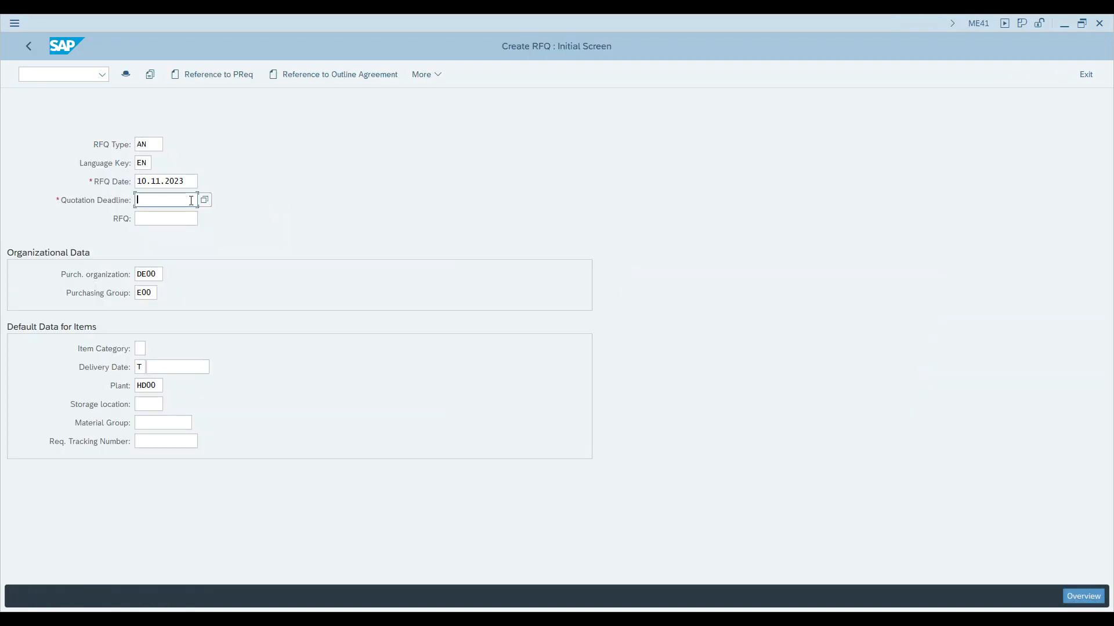
left_click(184, 233)
left_click(208, 80)
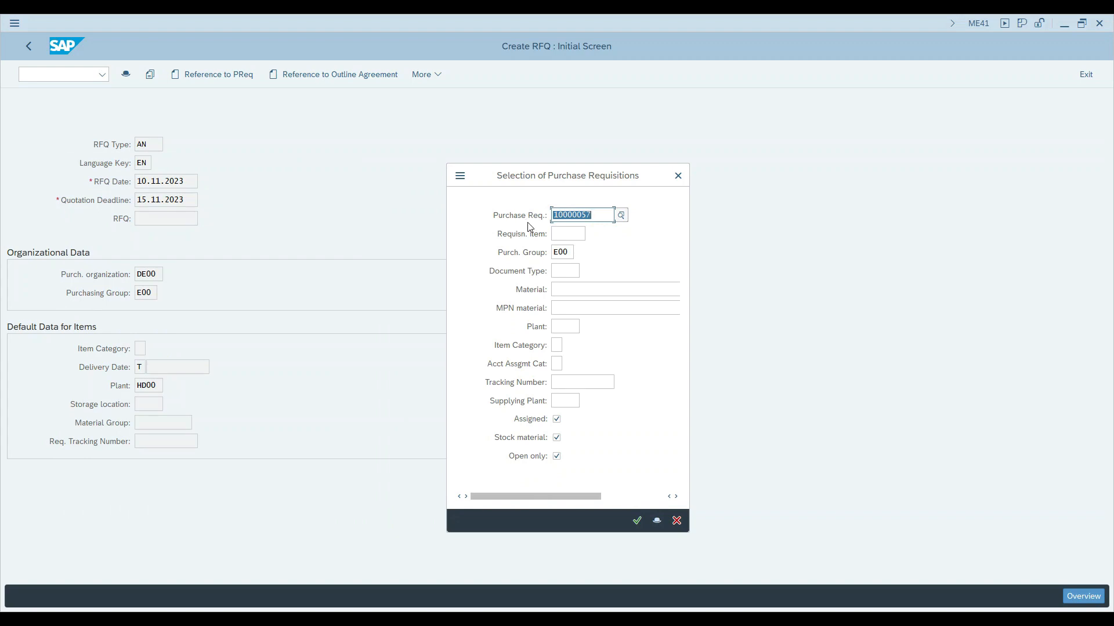
Replace the preset requisition by looking up requisitions for material BOLT1001 in plant HD00, and load requisition 10000057
key("Delete")
left_click(619, 223)
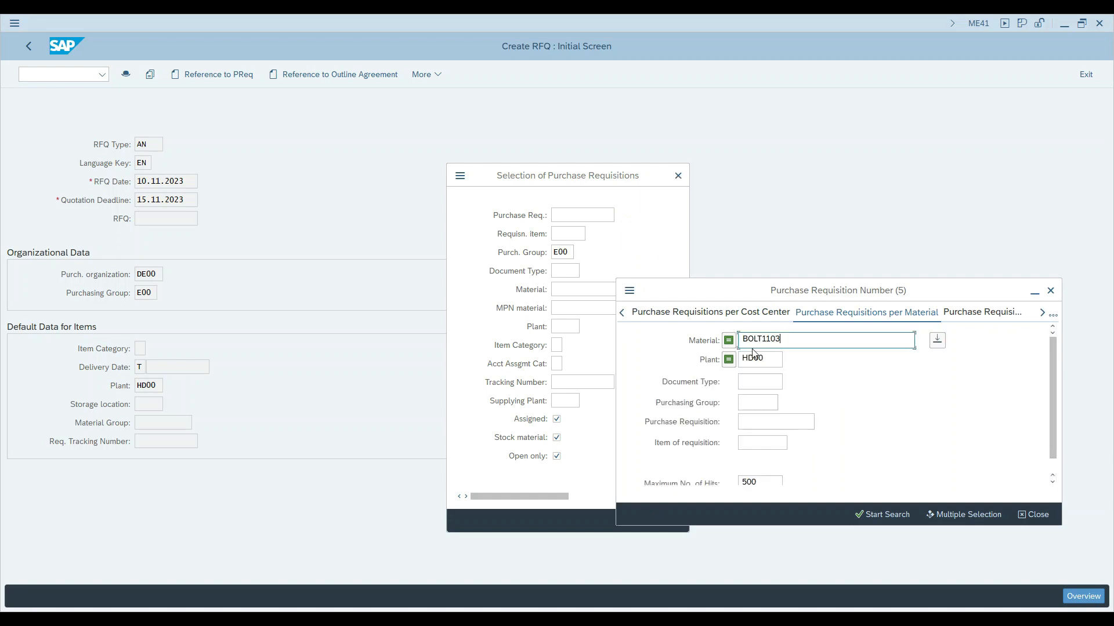
key("BackSpace")
type("1")
left_click(1053, 316)
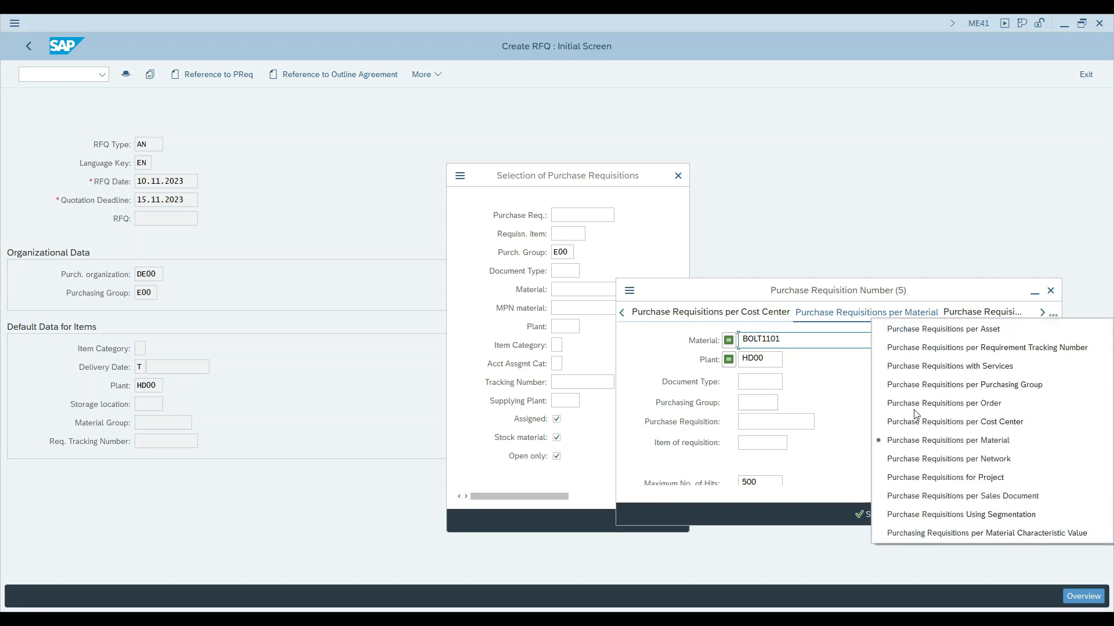
left_click(937, 442)
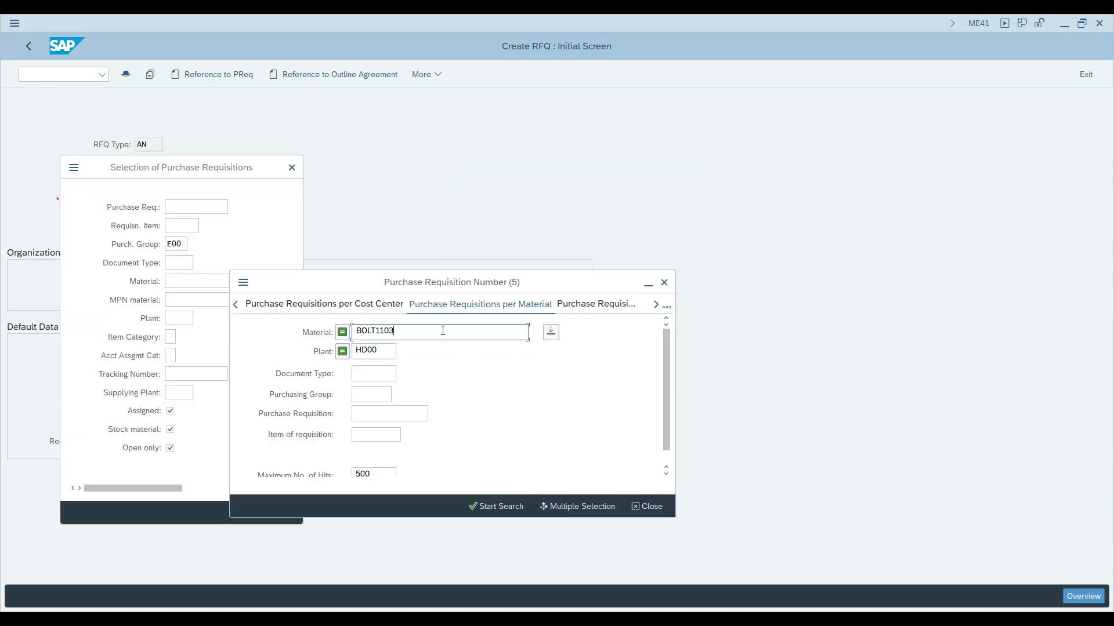
type("001")
key("Return")
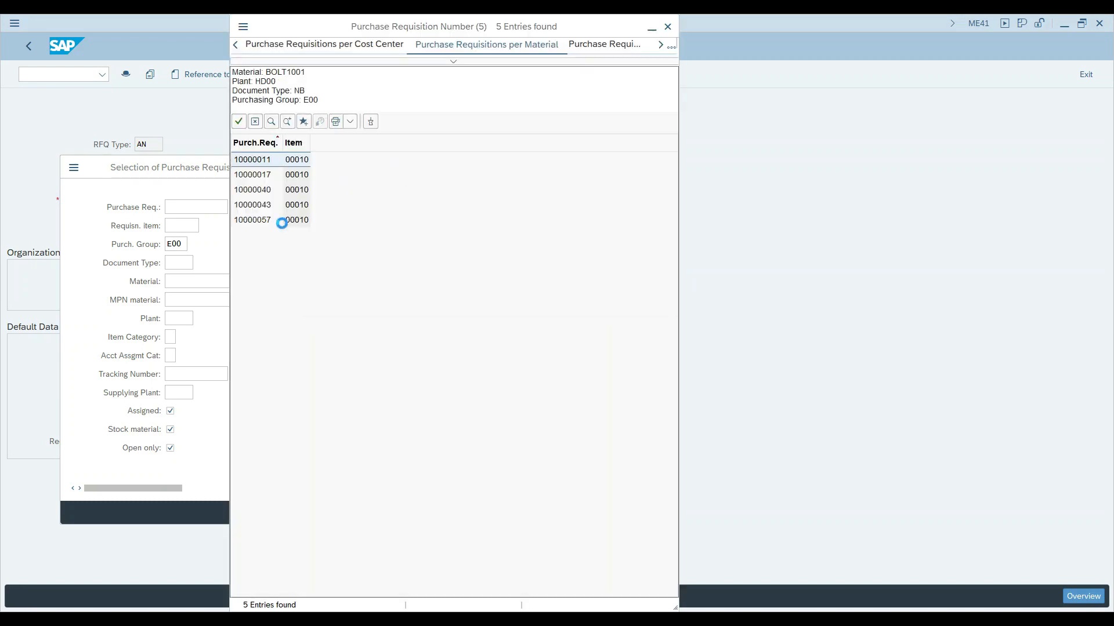
double_click(273, 221)
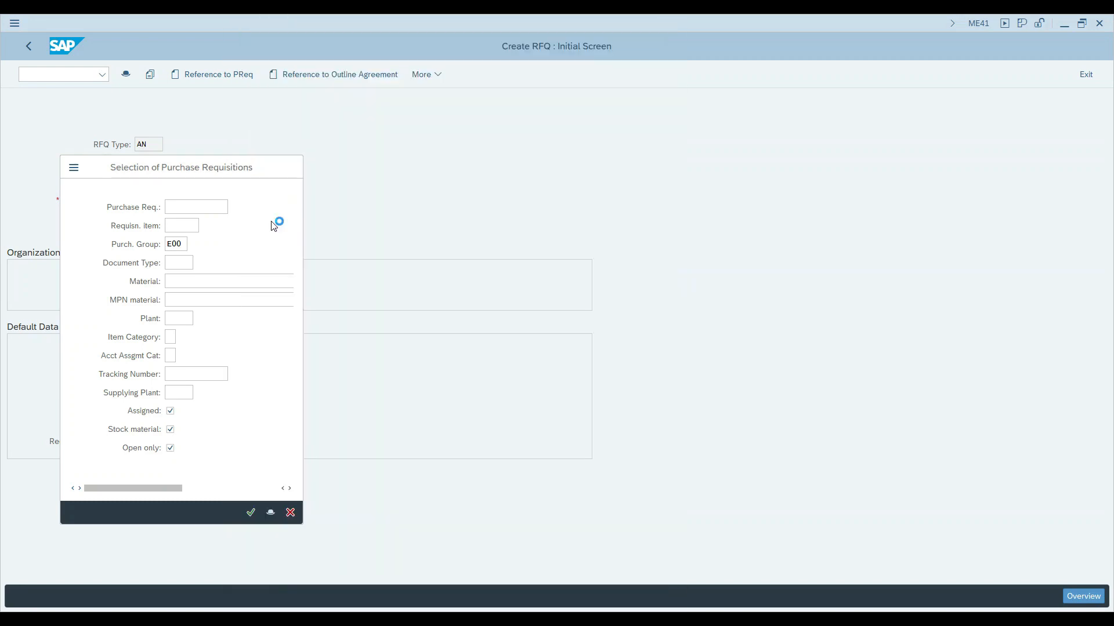
key("Return")
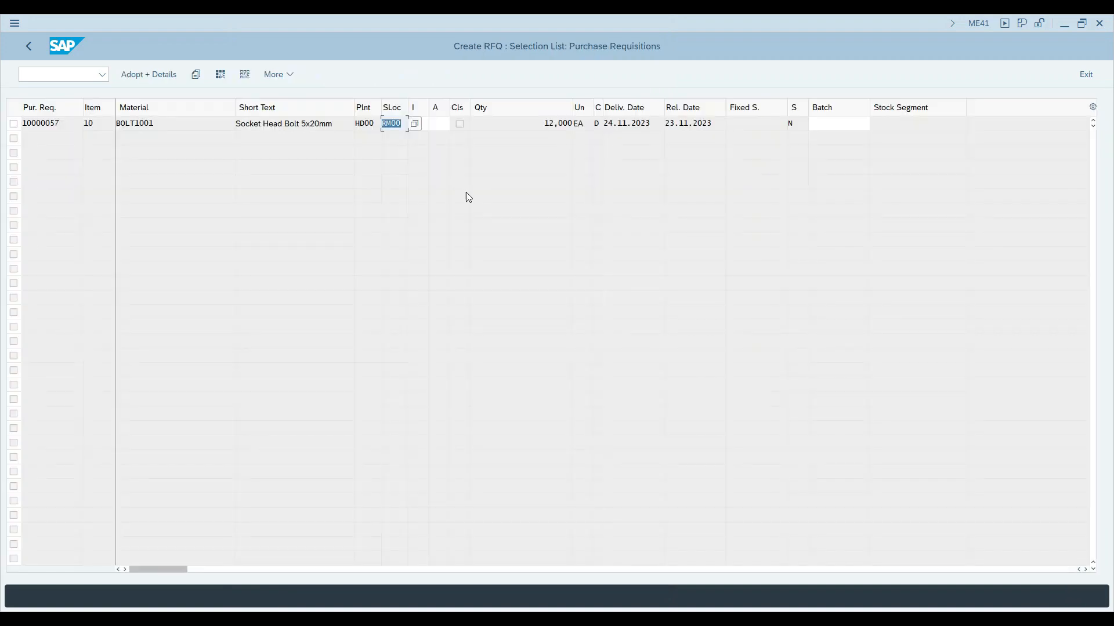
Select the BOLT1001 line of the requisition and adopt it with details into the RFQ
left_click_drag(272, 124, 342, 125)
left_click_drag(529, 123, 598, 120)
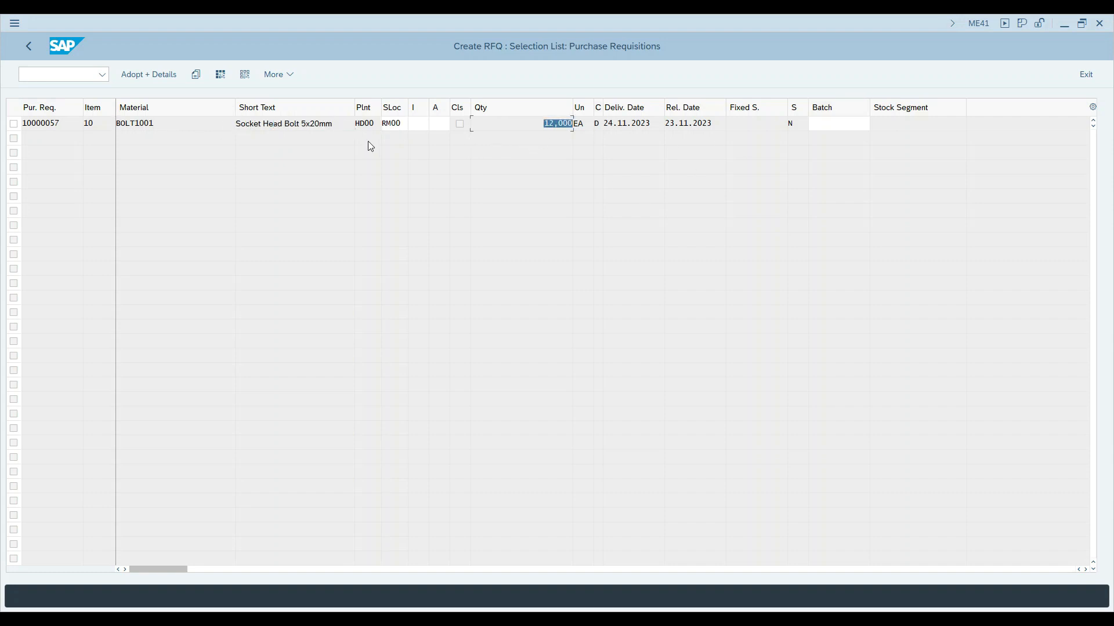
left_click(14, 125)
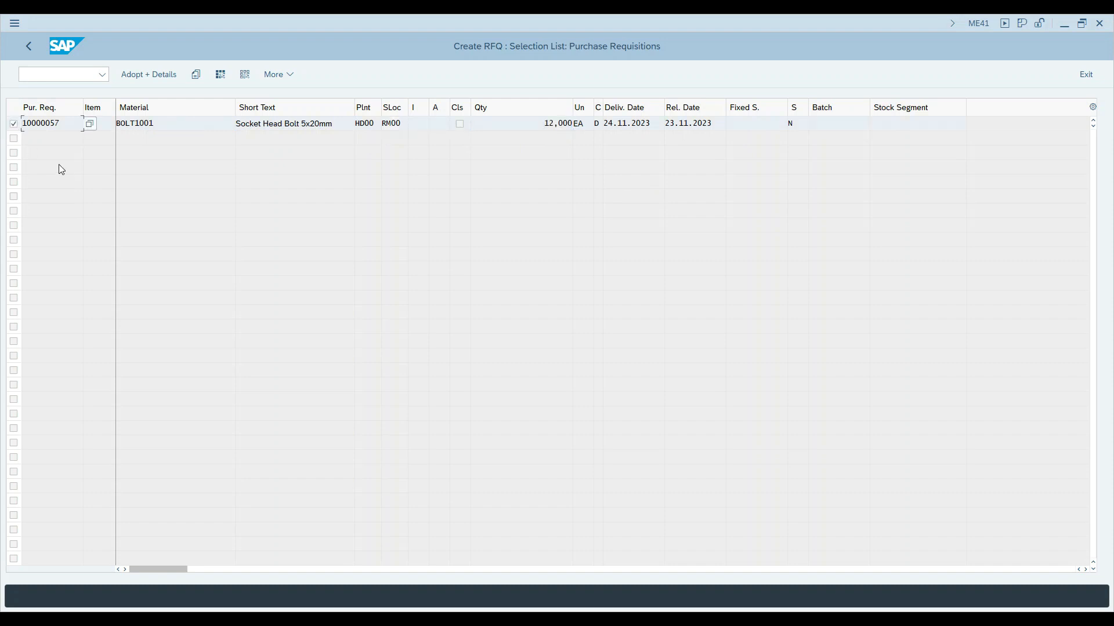
left_click(151, 76)
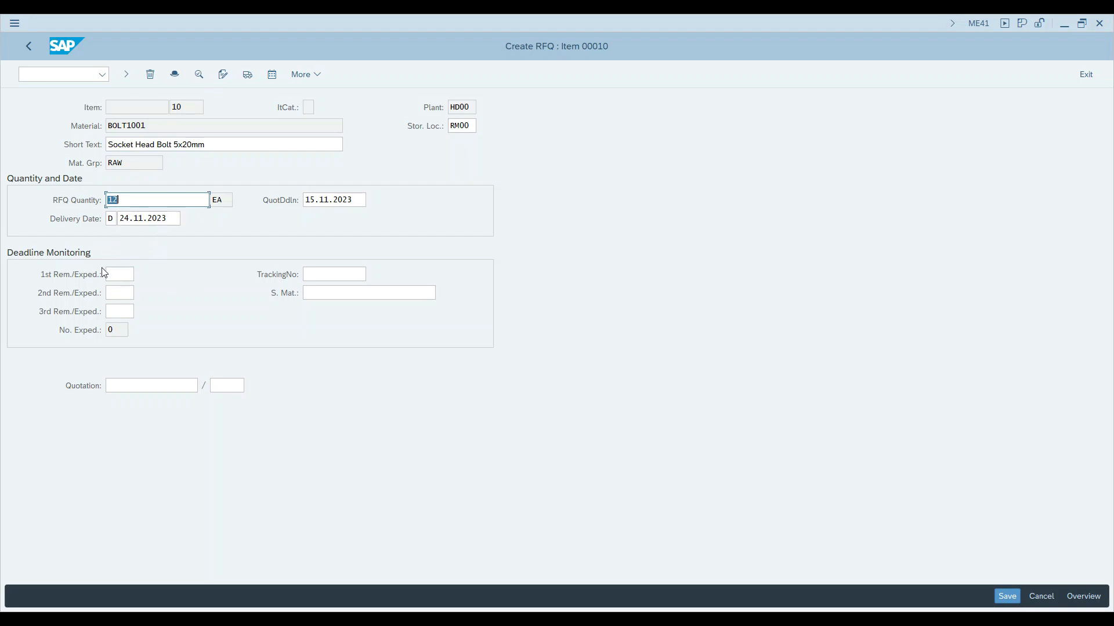
left_click(316, 75)
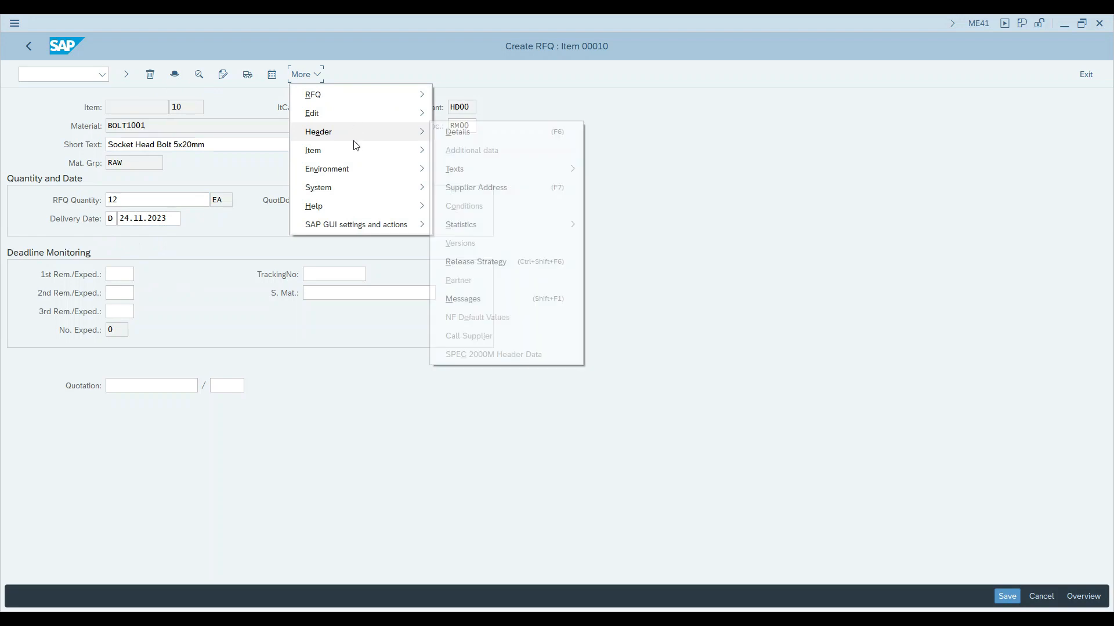
mouse_move(371, 150)
mouse_move(494, 281)
left_click(610, 285)
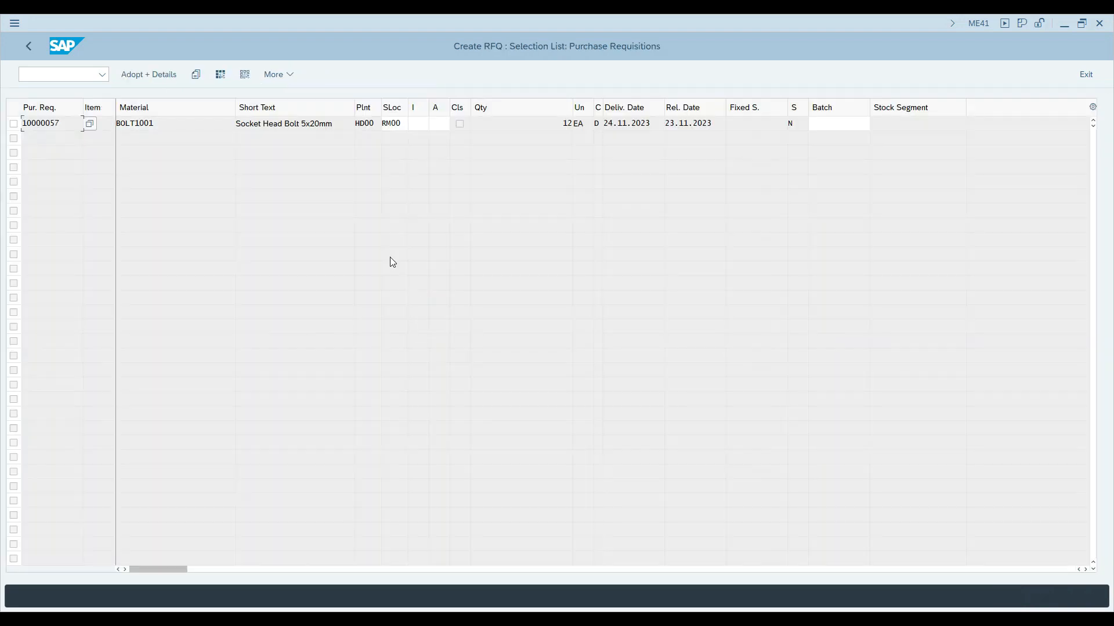
Adopt the same requisition line with details a second time and open the RFQ's item overview
left_click(13, 123)
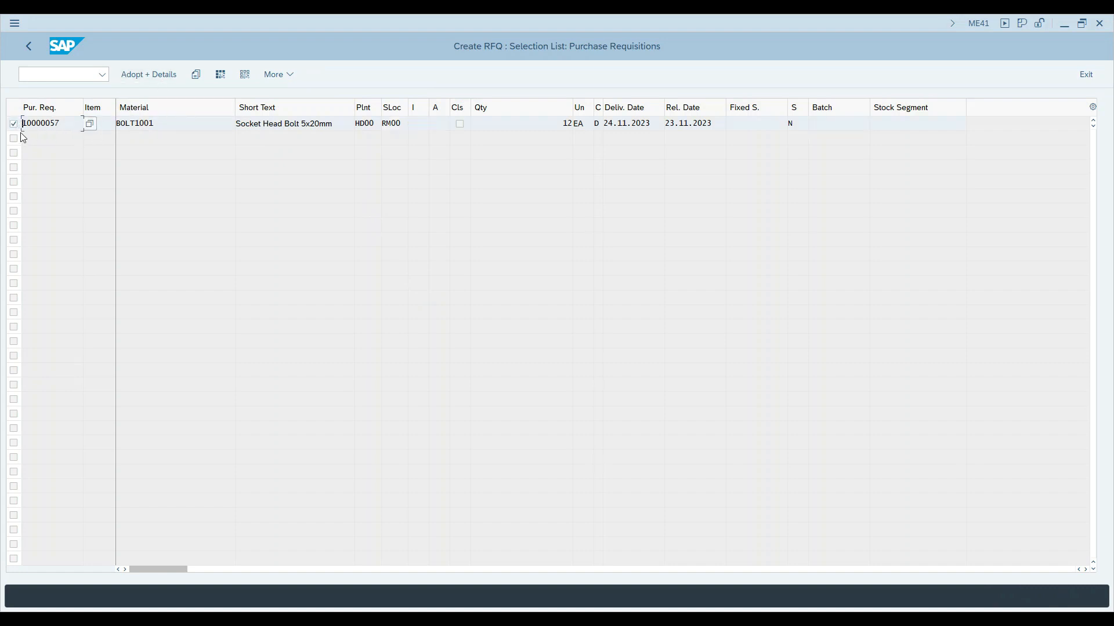
left_click(152, 75)
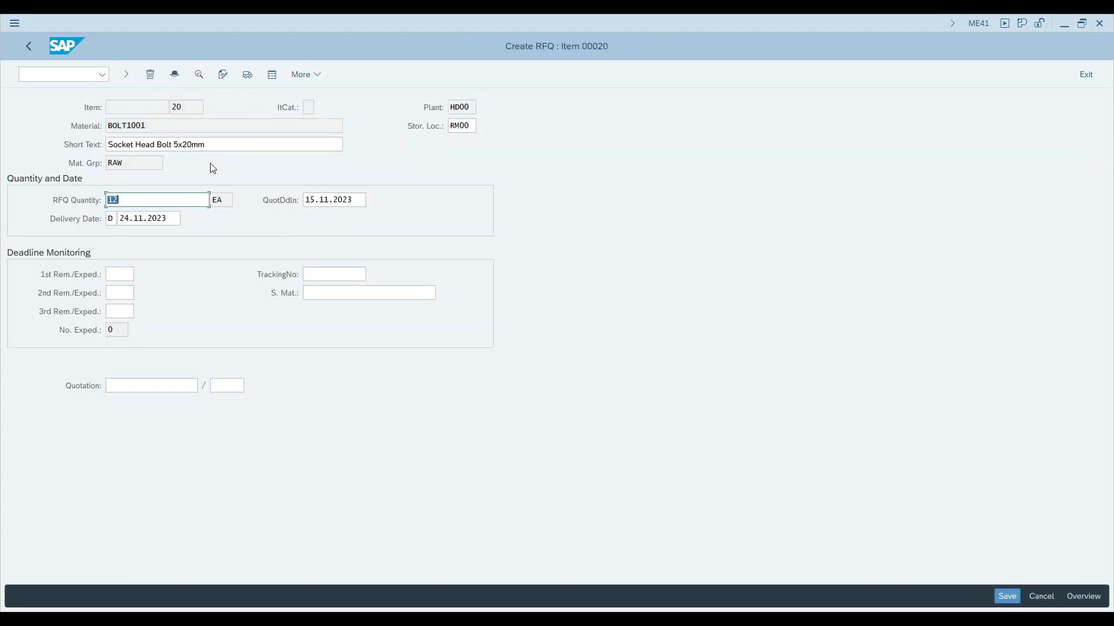
left_click(1007, 596)
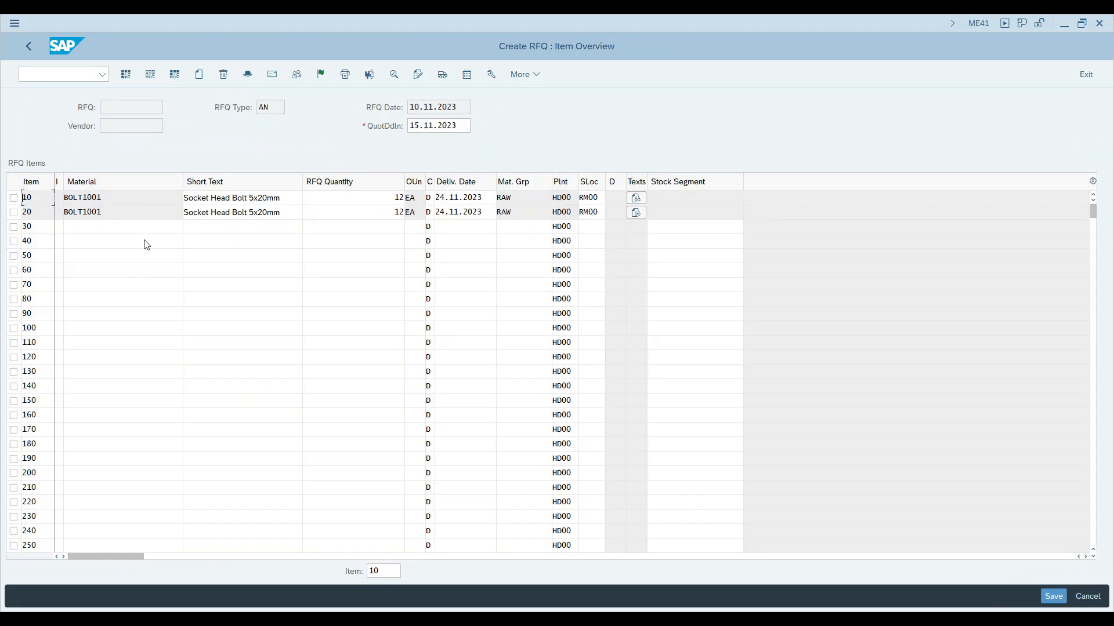
Delete the duplicate item 20 from the RFQ
left_click(13, 212)
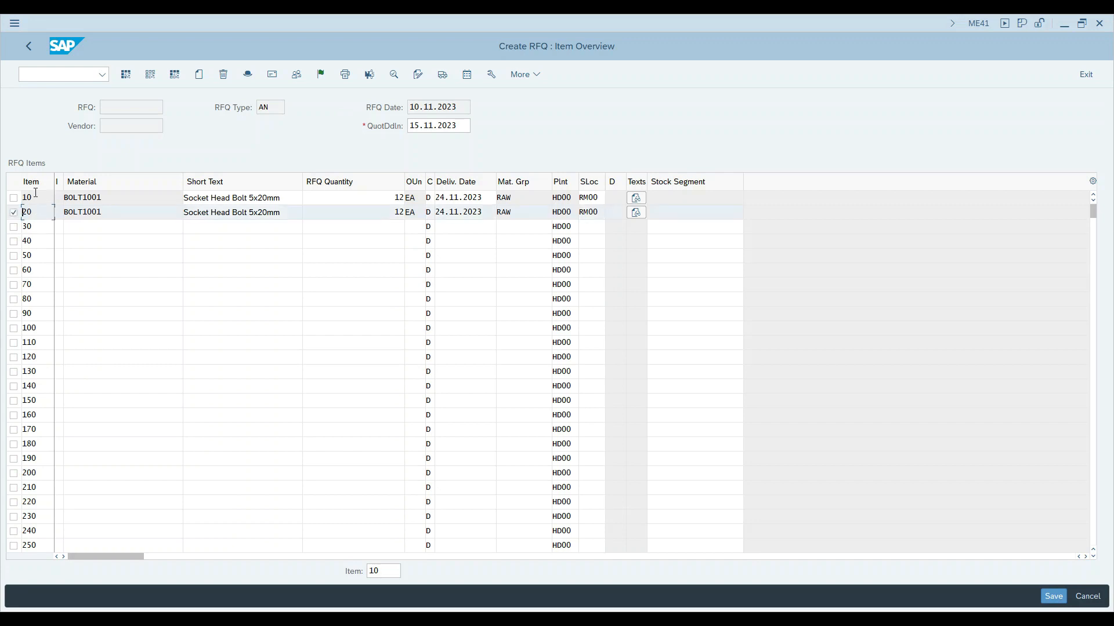
left_click(223, 74)
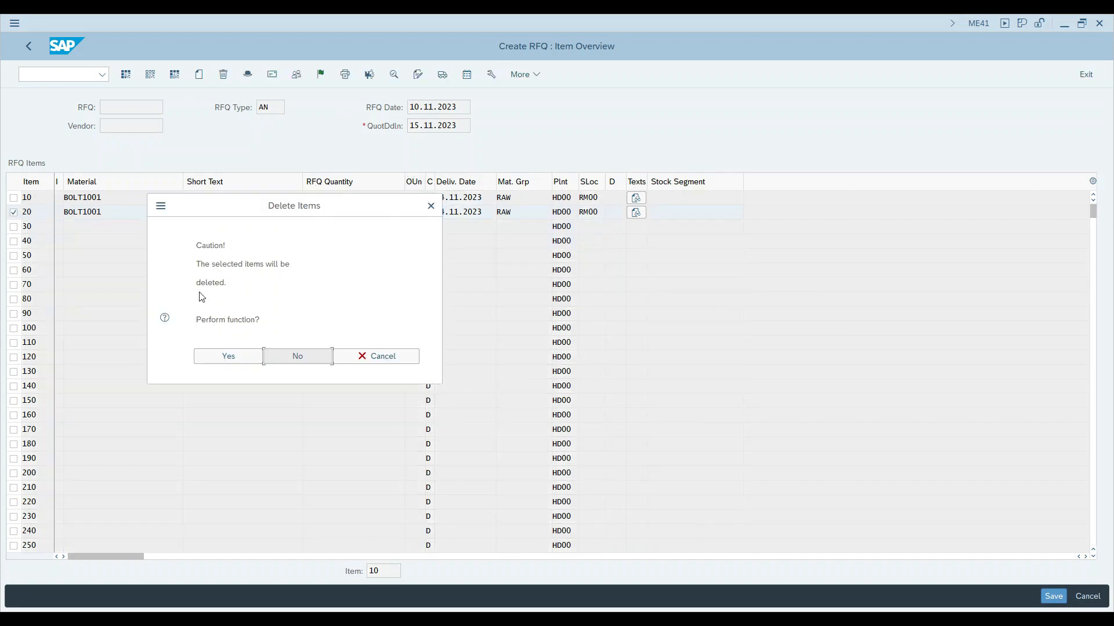
left_click(238, 359)
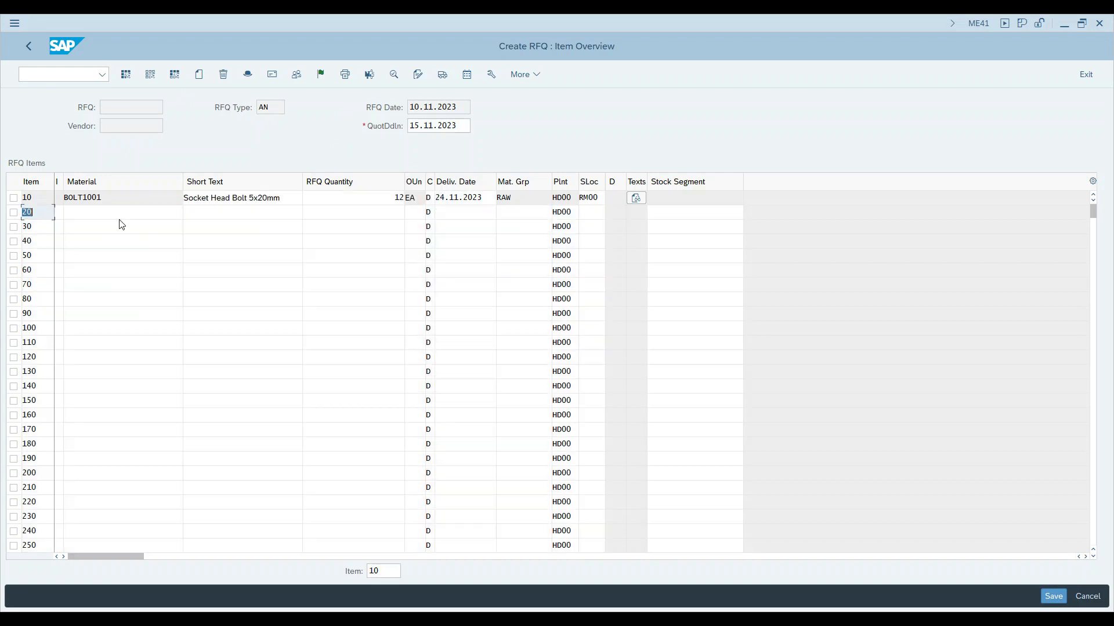
Open the RFQ's header data and set the collective number to ENSA002
left_click(123, 226)
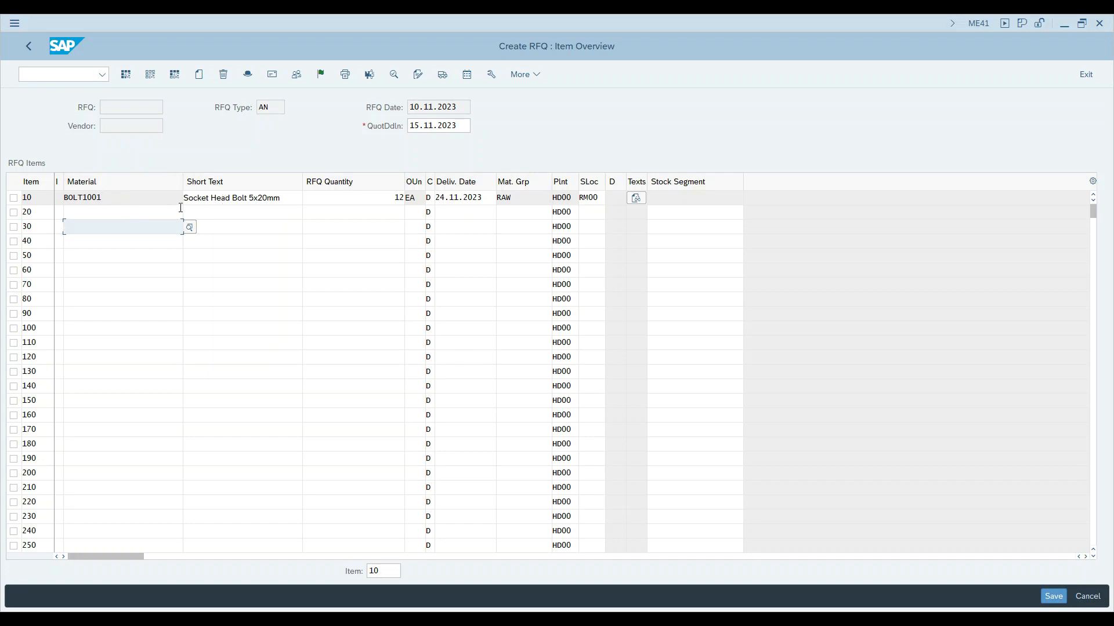
left_click(106, 212)
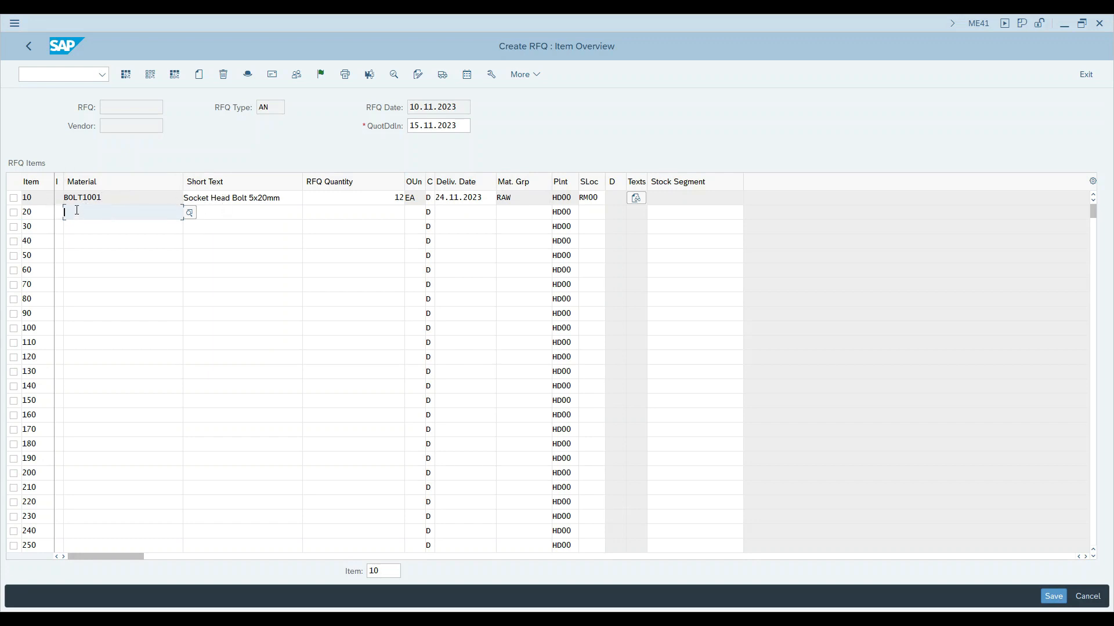
left_click(249, 77)
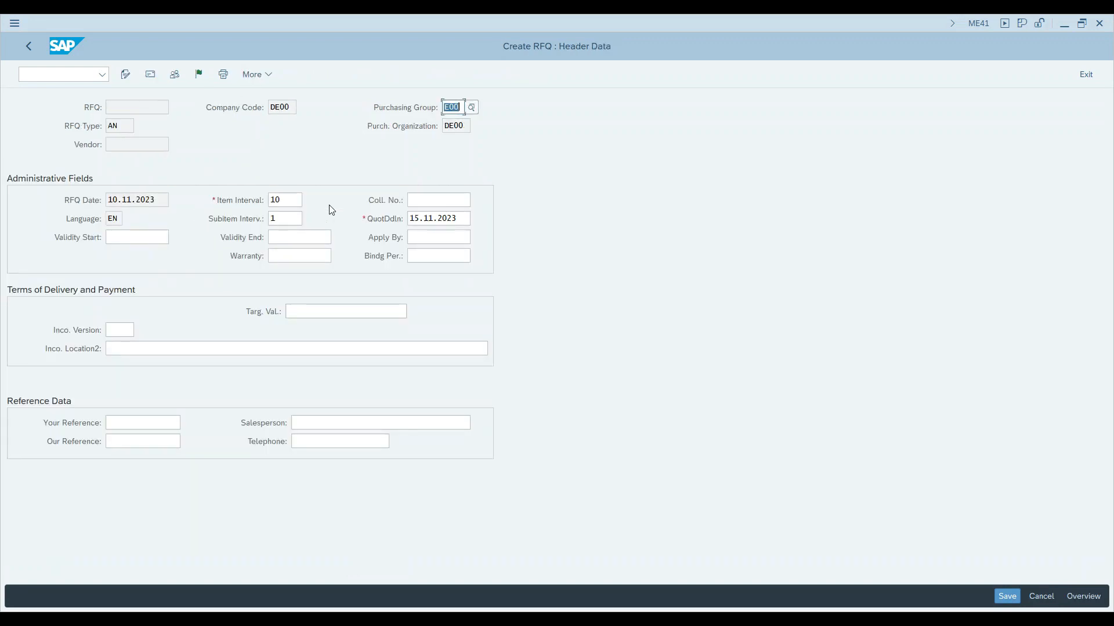
left_click(422, 198)
left_click(426, 198)
left_click(465, 219)
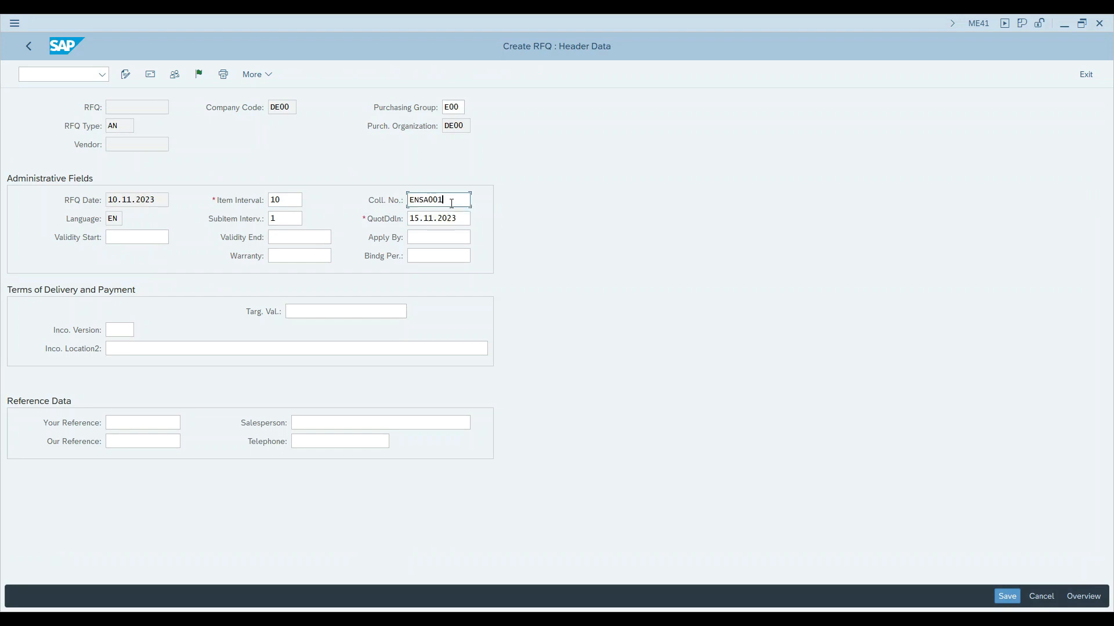
key("BackSpace")
type("2")
key("Return")
Open the RFQ's supplier address, enter vendor 125068 and save the RFQ for that vendor
left_click(270, 77)
mouse_move(298, 138)
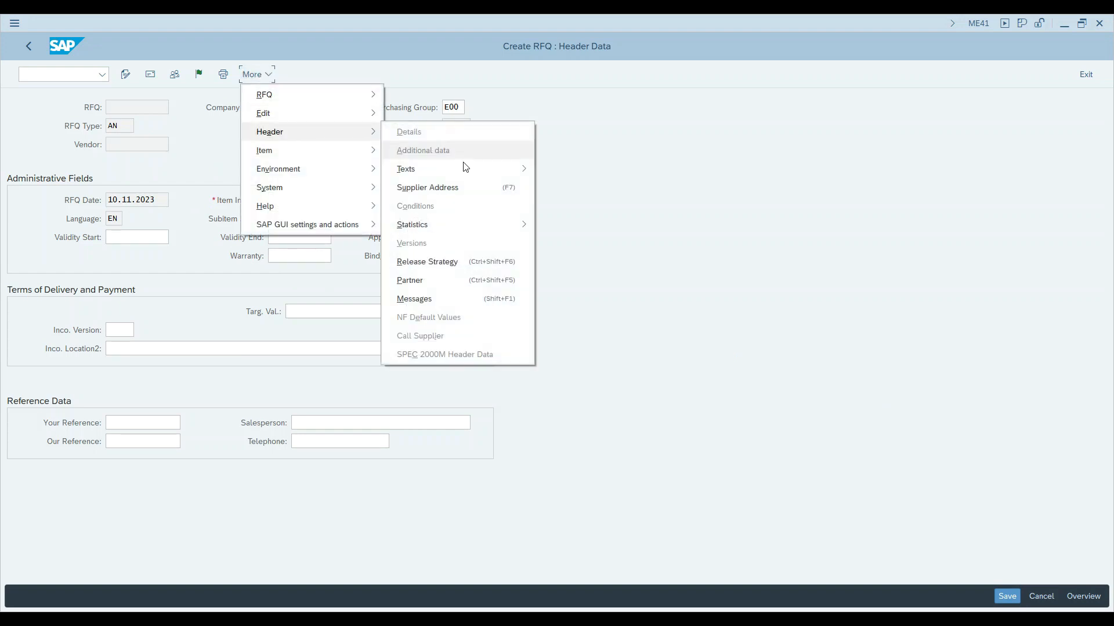
left_click(427, 187)
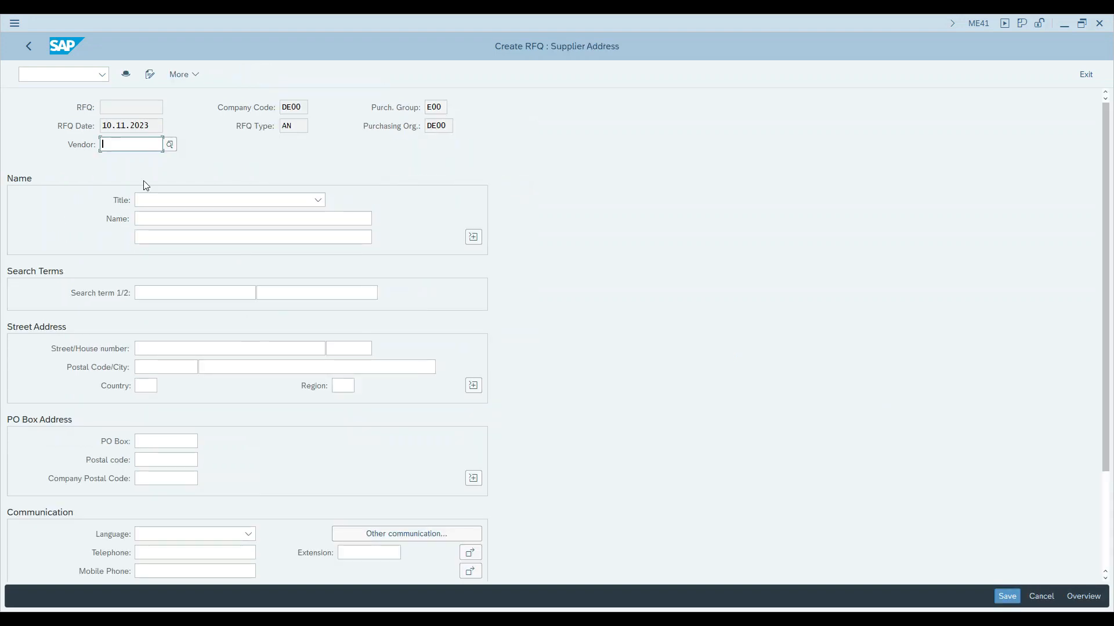
left_click(115, 145)
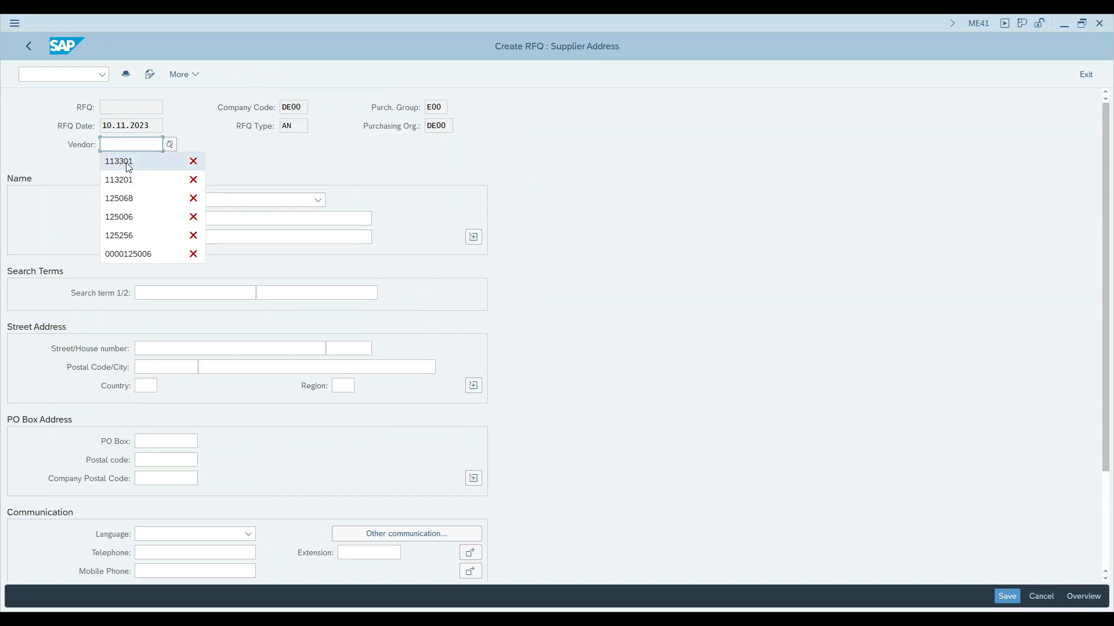
left_click(135, 197)
key("Return")
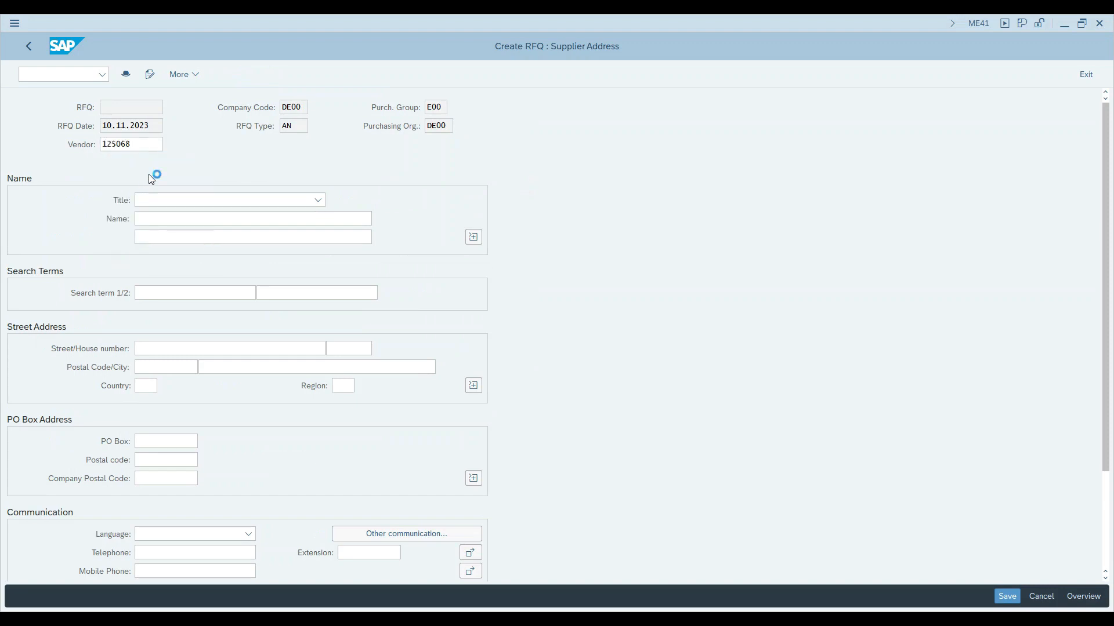
left_click(1008, 597)
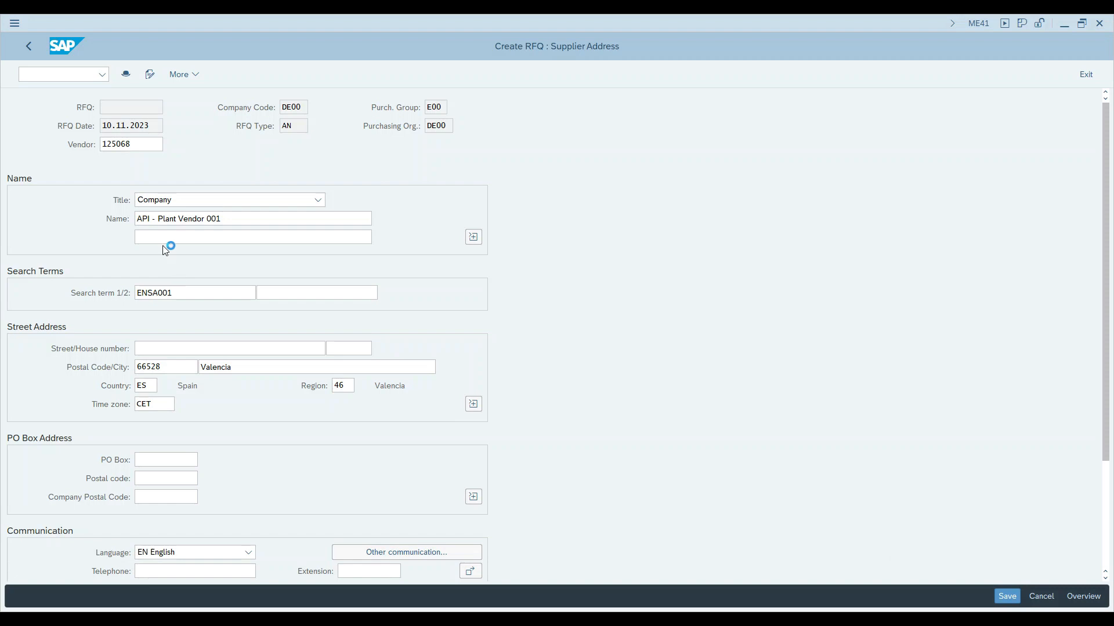
Enter vendor 113301, keep the initial screen's language EN and save the RFQ for that vendor
left_click(124, 150)
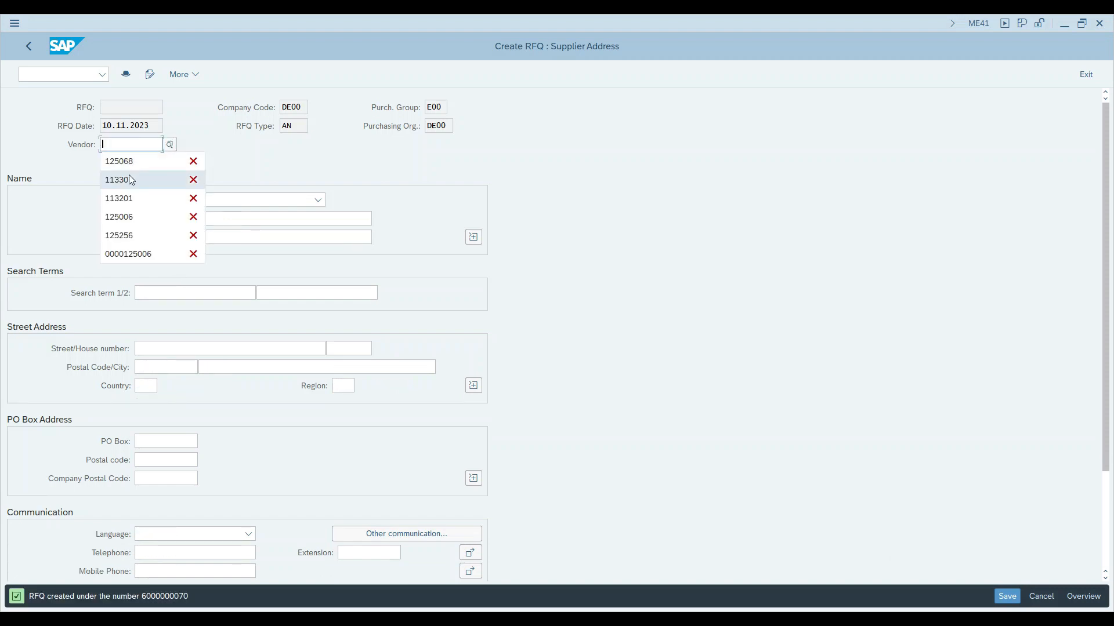
left_click(130, 180)
key("Return")
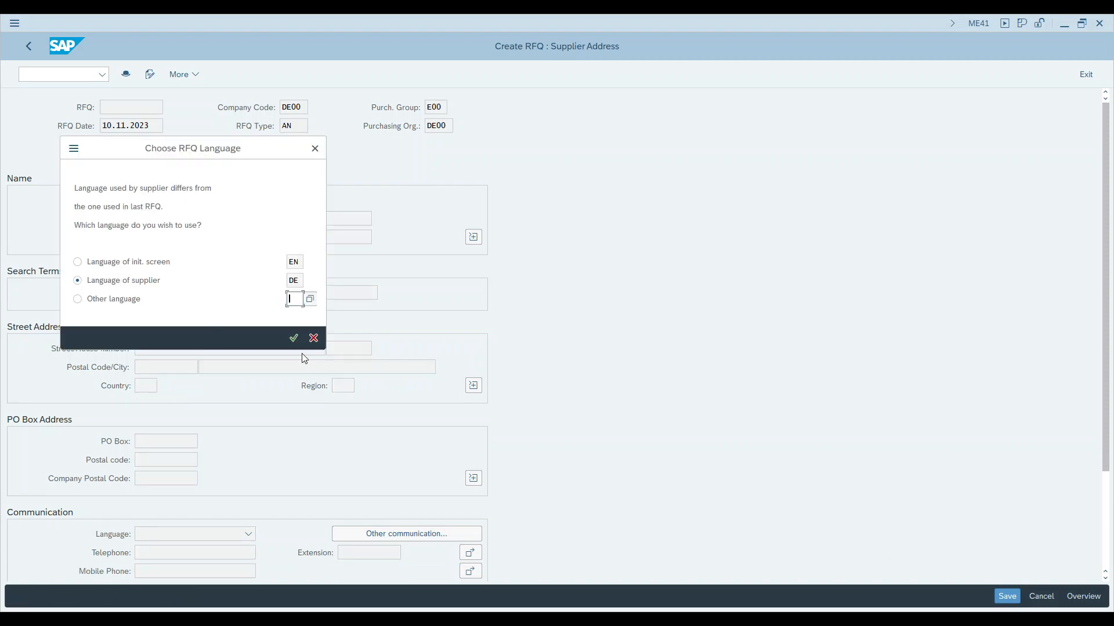
left_click(127, 261)
left_click(294, 338)
left_click(1007, 597)
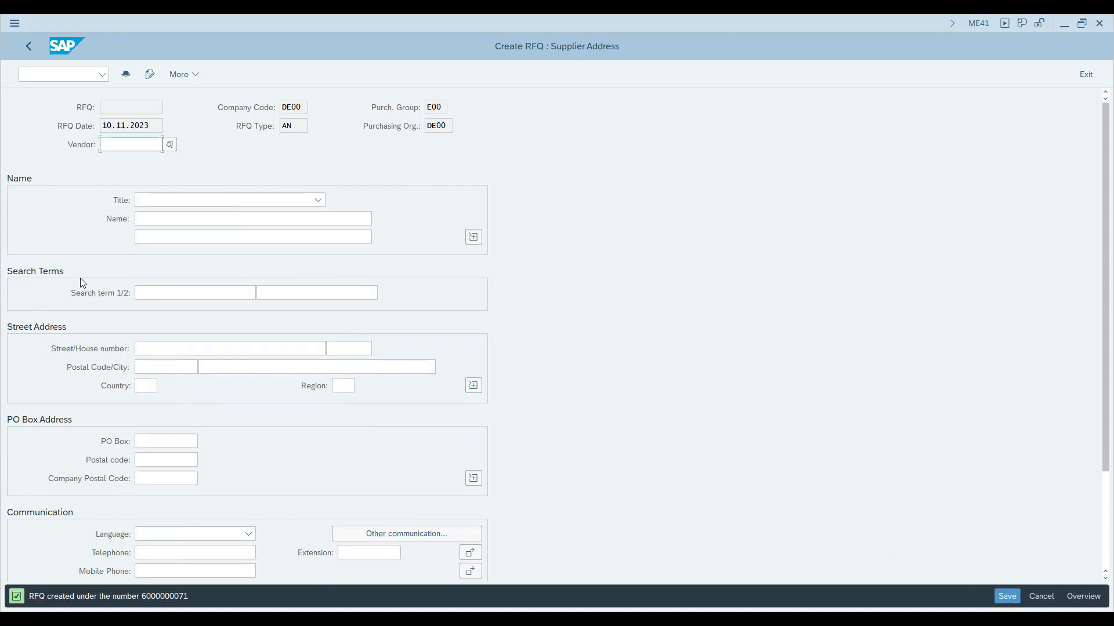
Enter vendor 113201, keep the initial screen's language EN and save the RFQ for that vendor
left_click(129, 144)
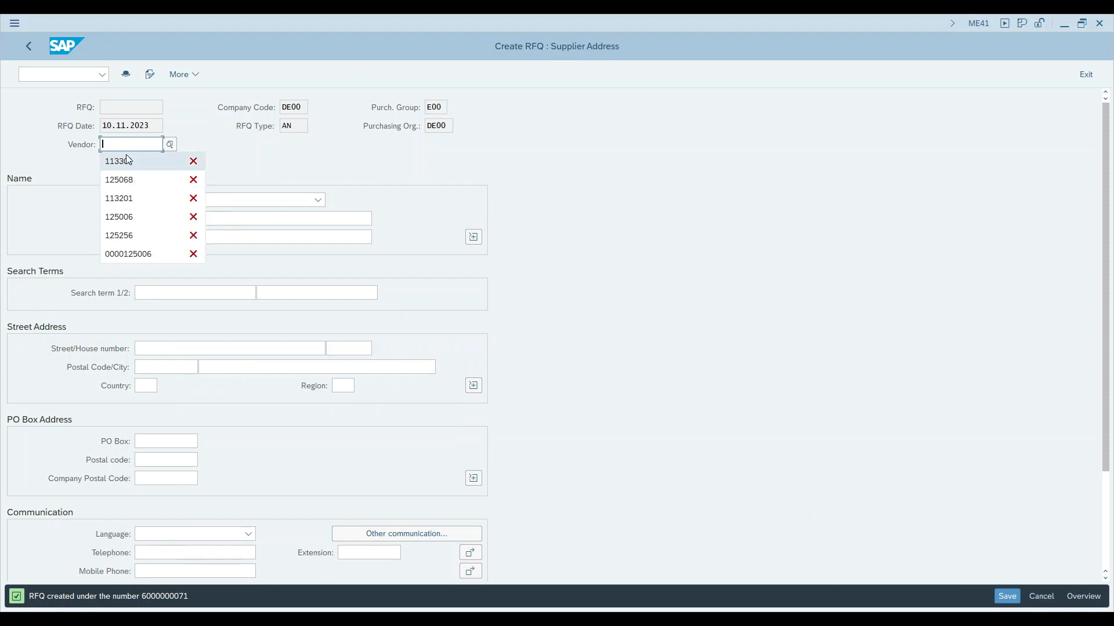
left_click(134, 198)
key("Return")
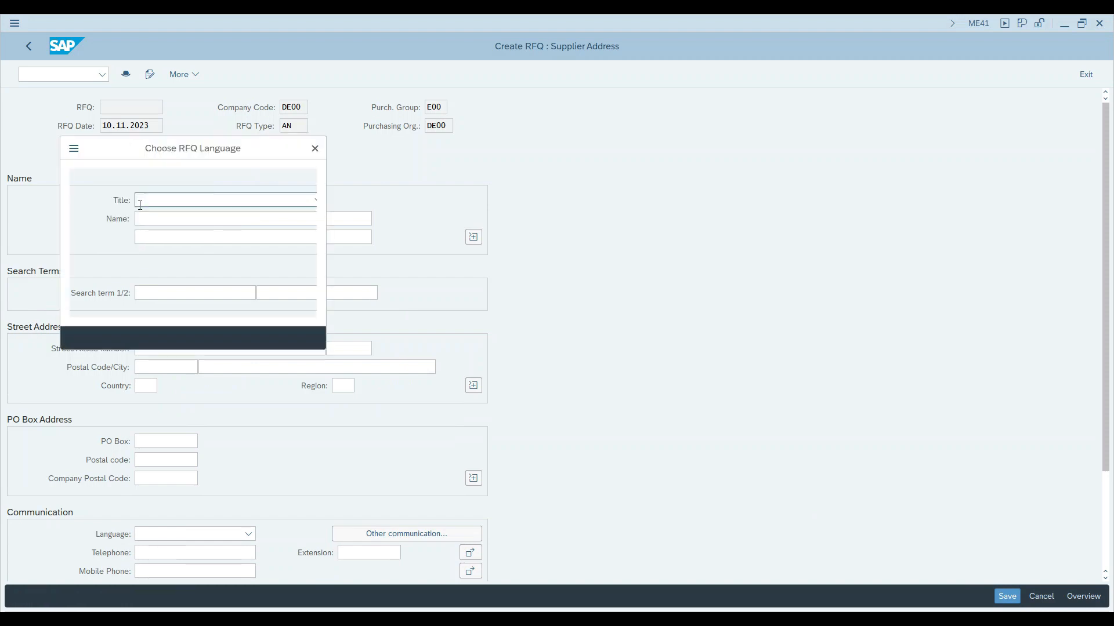
left_click(141, 261)
left_click(293, 337)
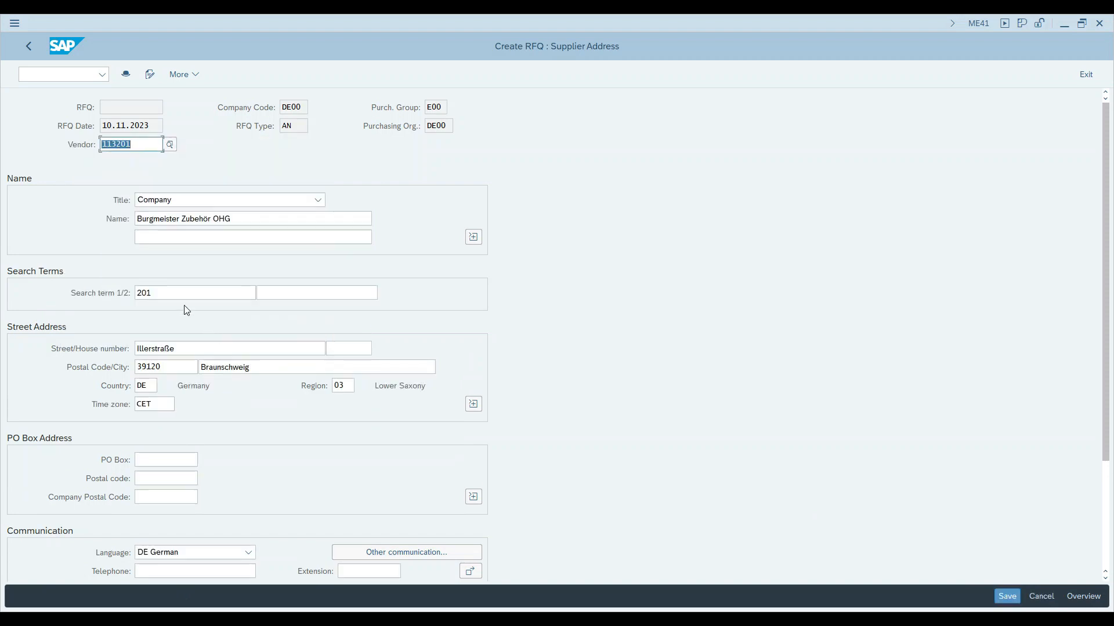
left_click(1005, 597)
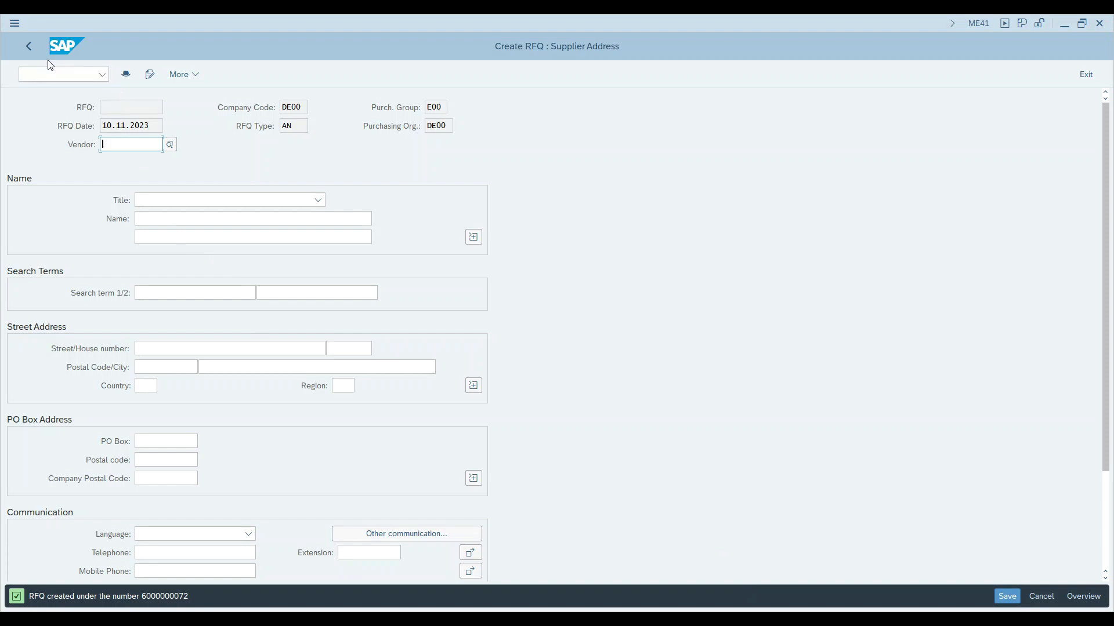
Leave the RFQ creation without saving a further document and return to the SAP Easy Access screen
left_click(35, 50)
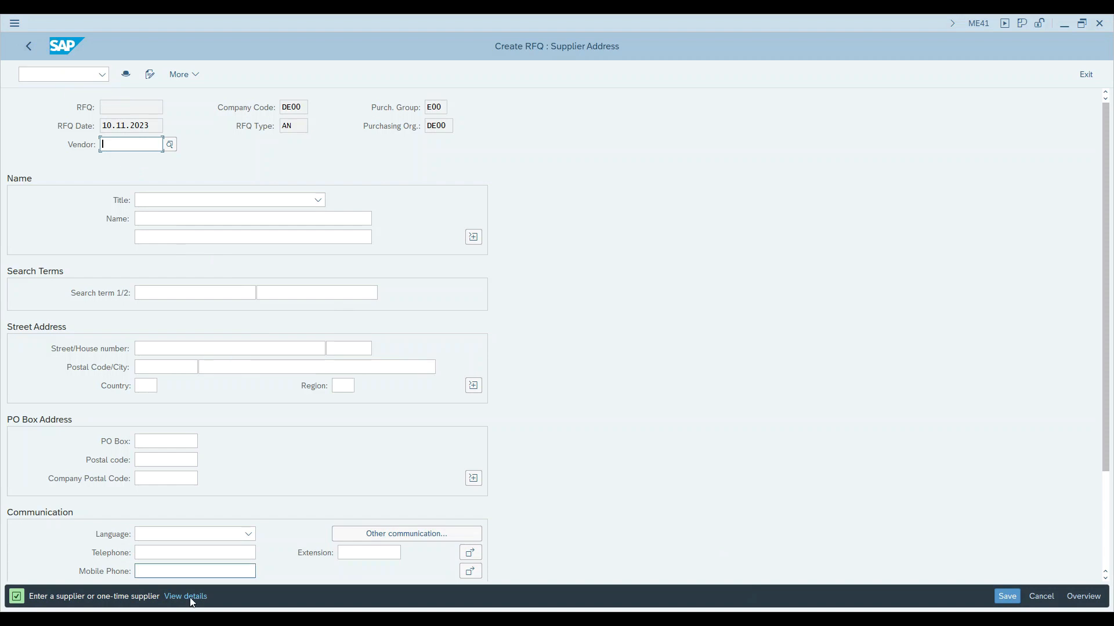
left_click(1043, 596)
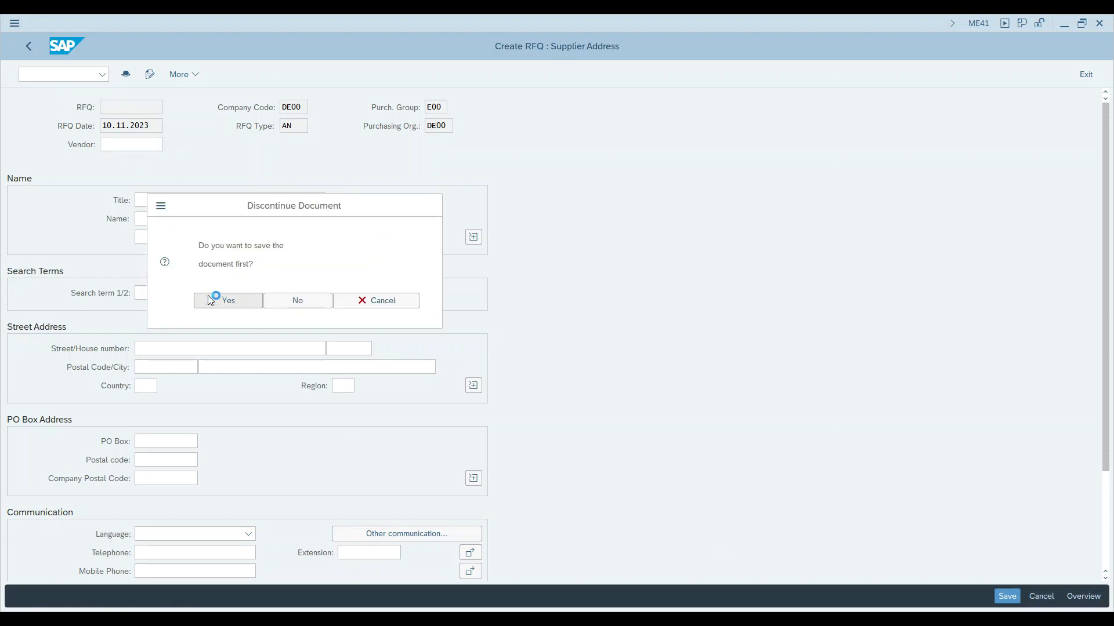
left_click(208, 294)
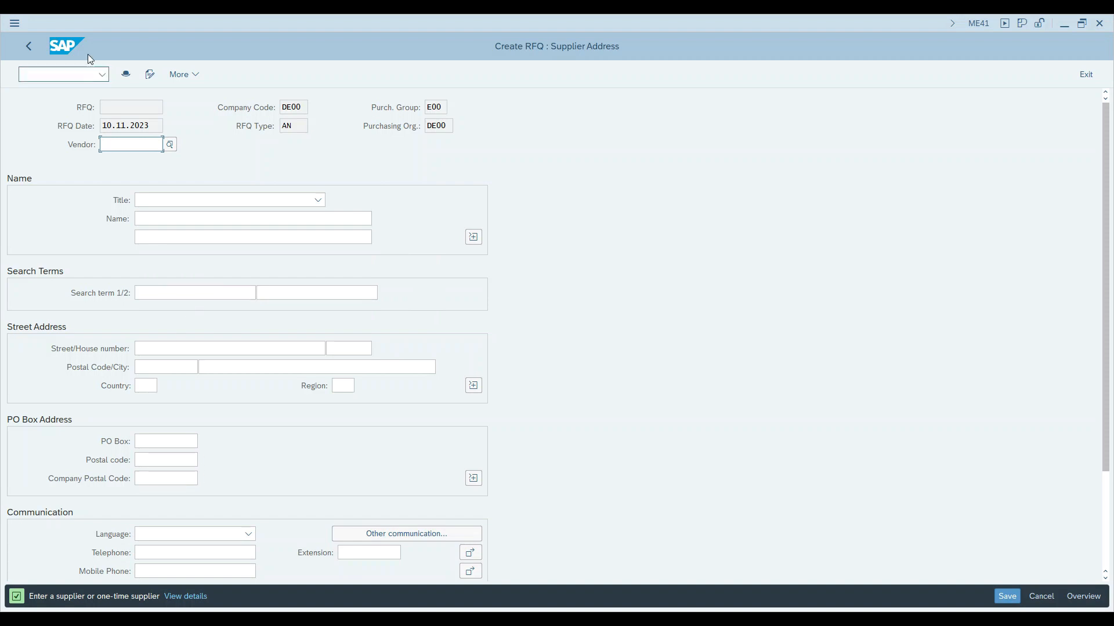
key("F3")
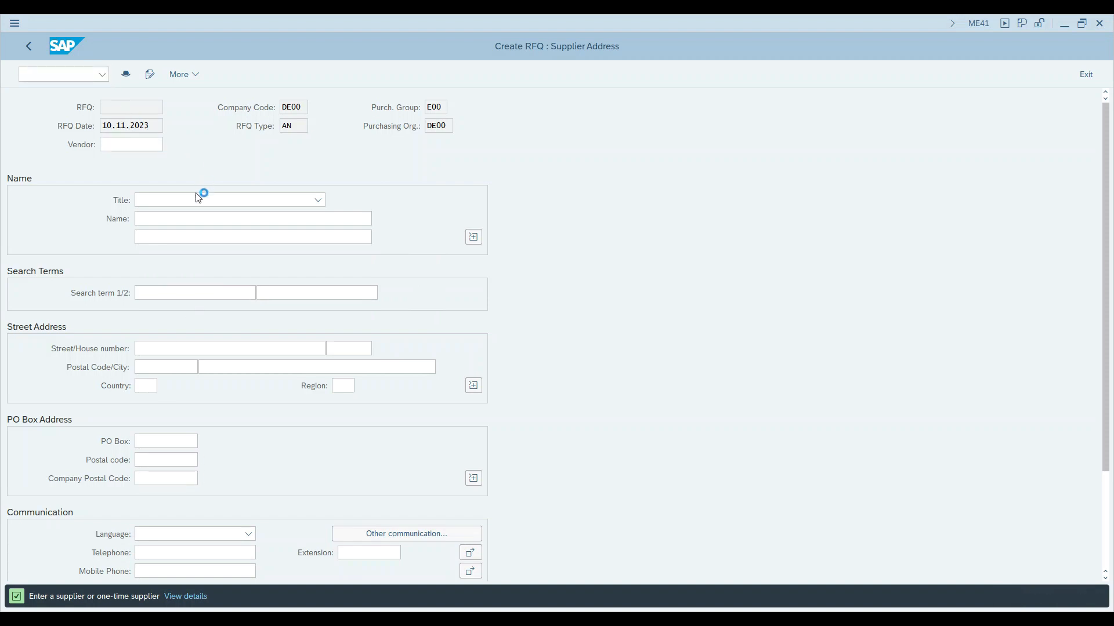
left_click(296, 300)
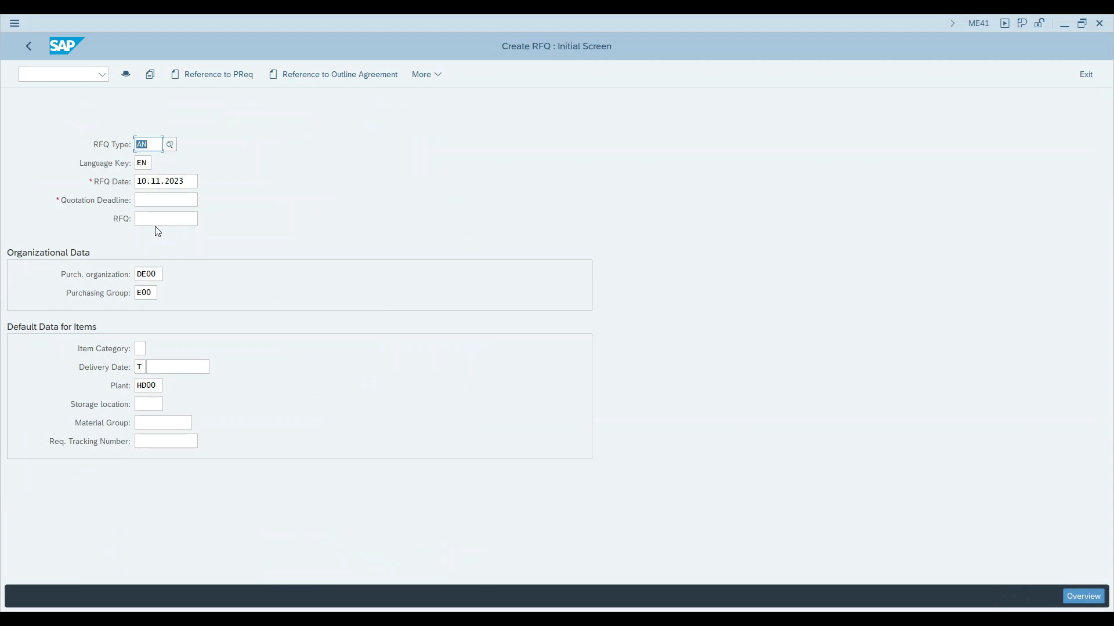
key("F3")
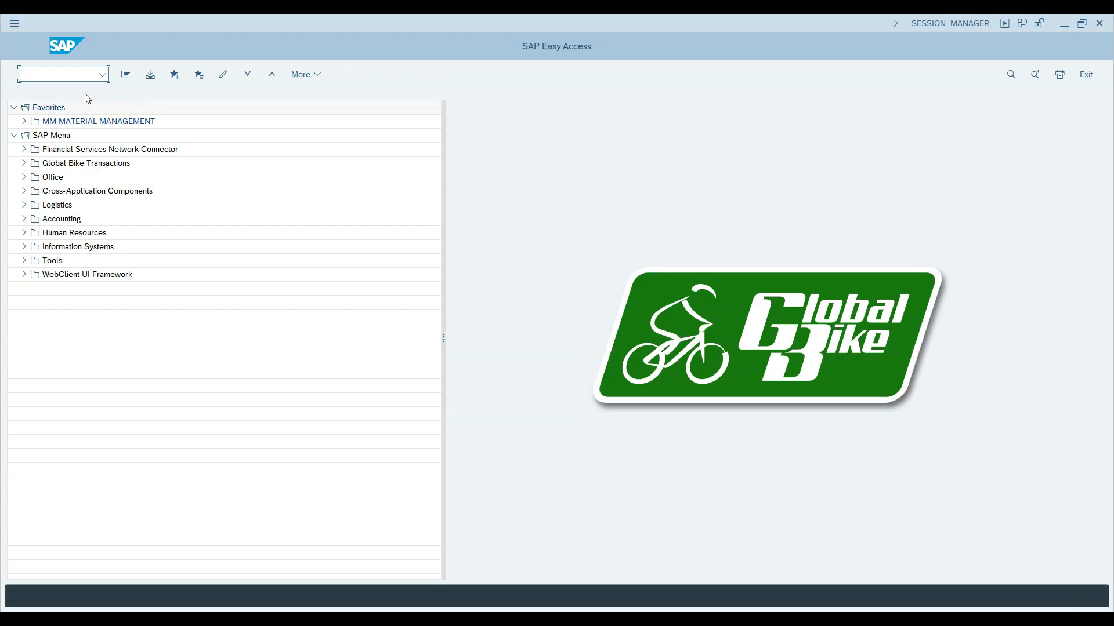
key("Down")
key("Down")
key("Down")
key("Down")
key("Delete")
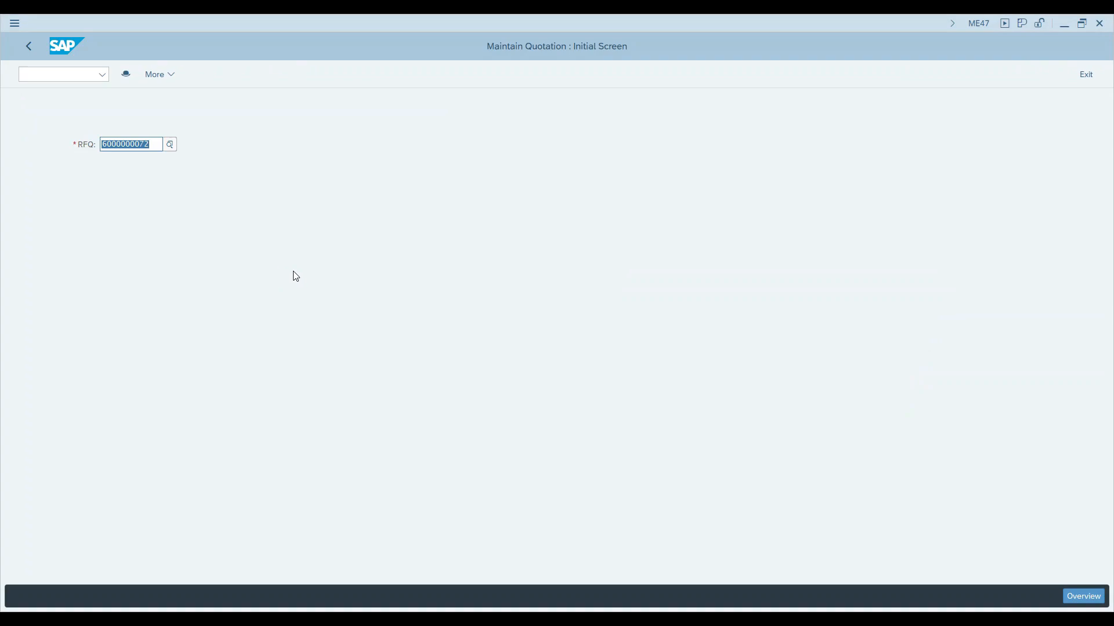
key("End")
key("BackSpace")
key("BackSpace")
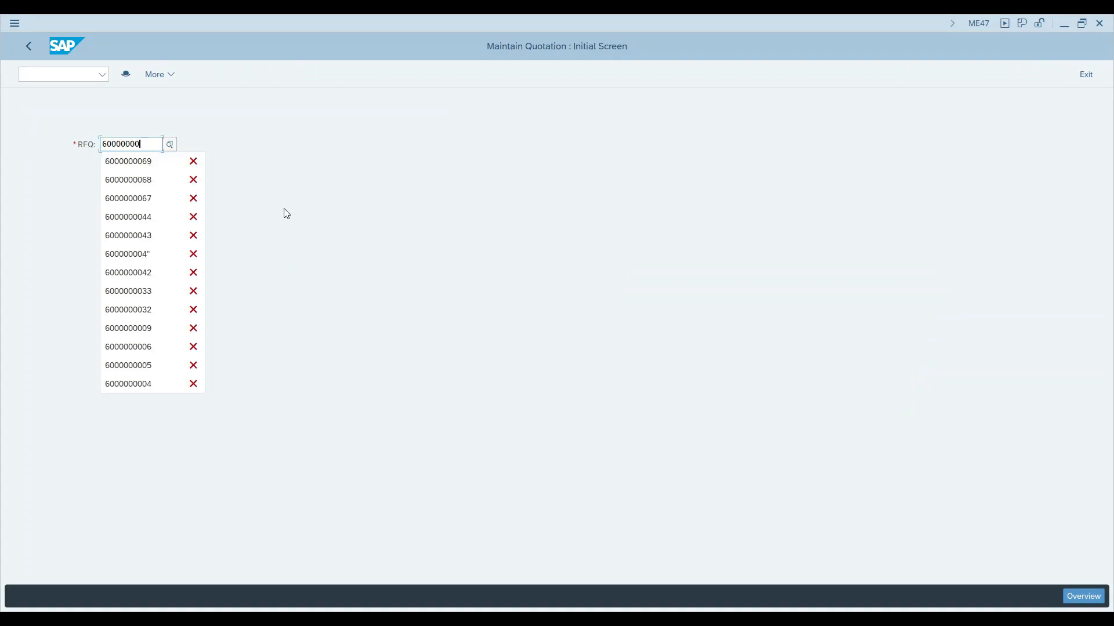
type("70")
key("Return")
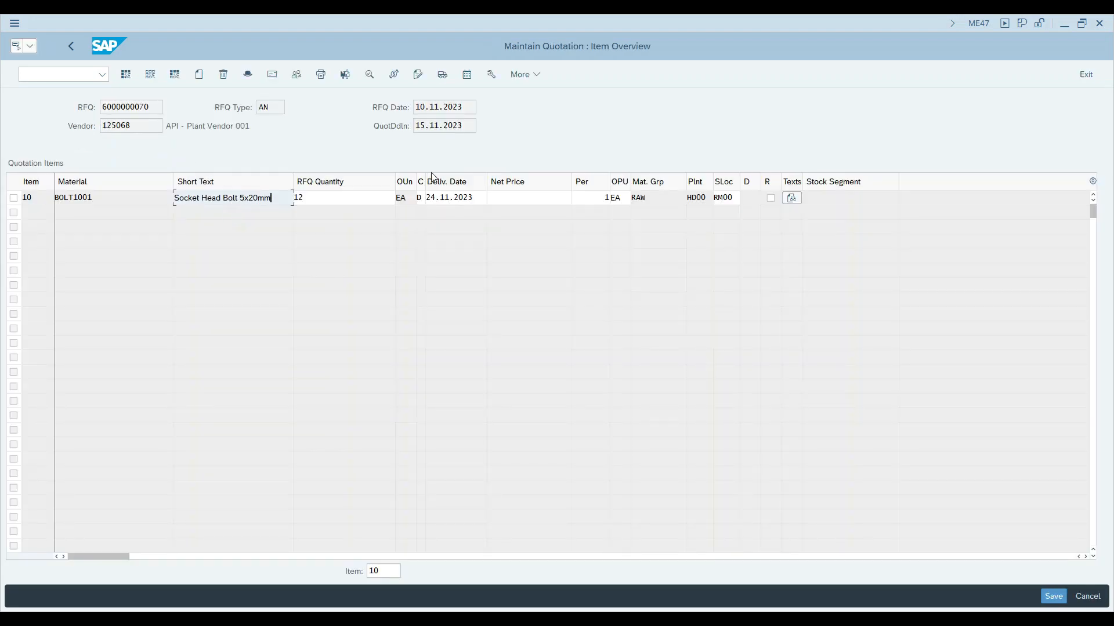
Set the net price of the BOLT1001 item to 0,12 and save the quotation
left_click(522, 200)
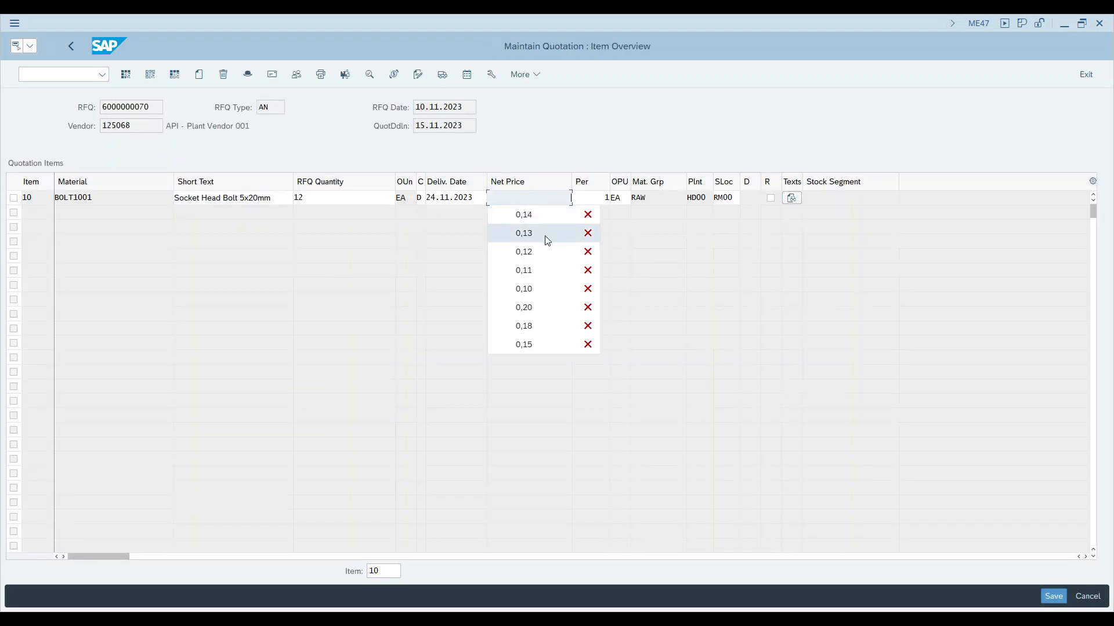
left_click(546, 252)
left_click(1053, 597)
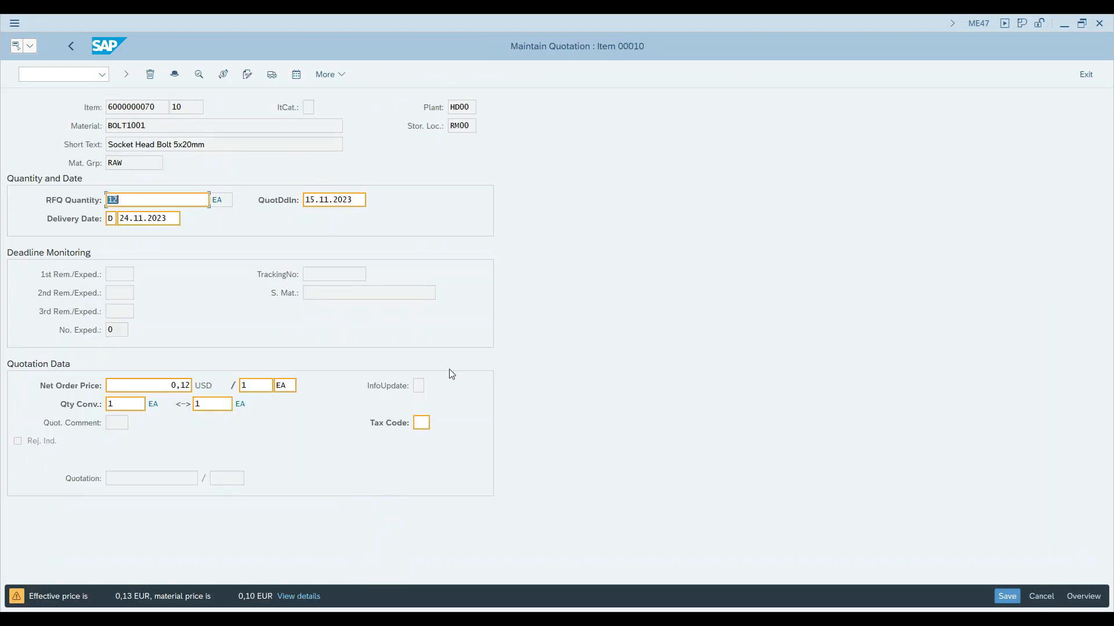
key("Return")
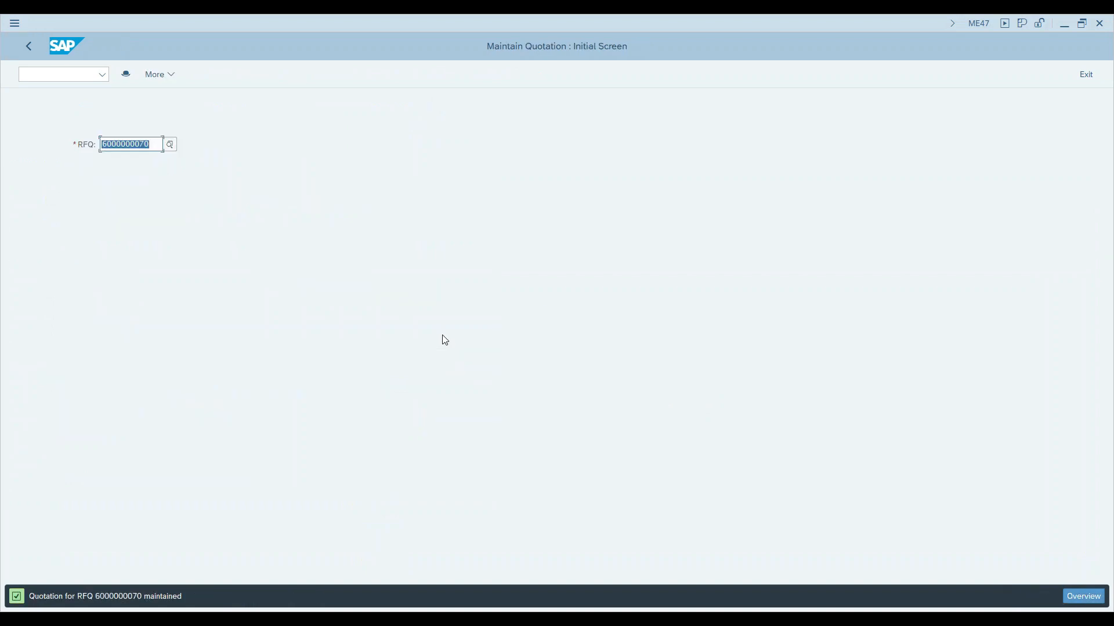
left_click(156, 146)
key("BackSpace")
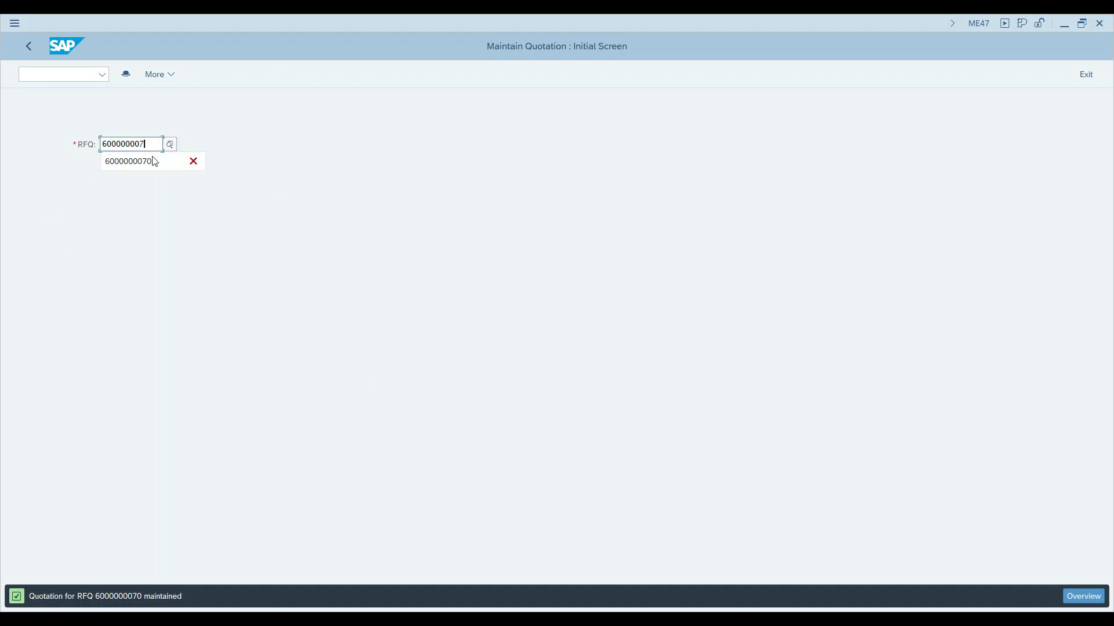
type("1")
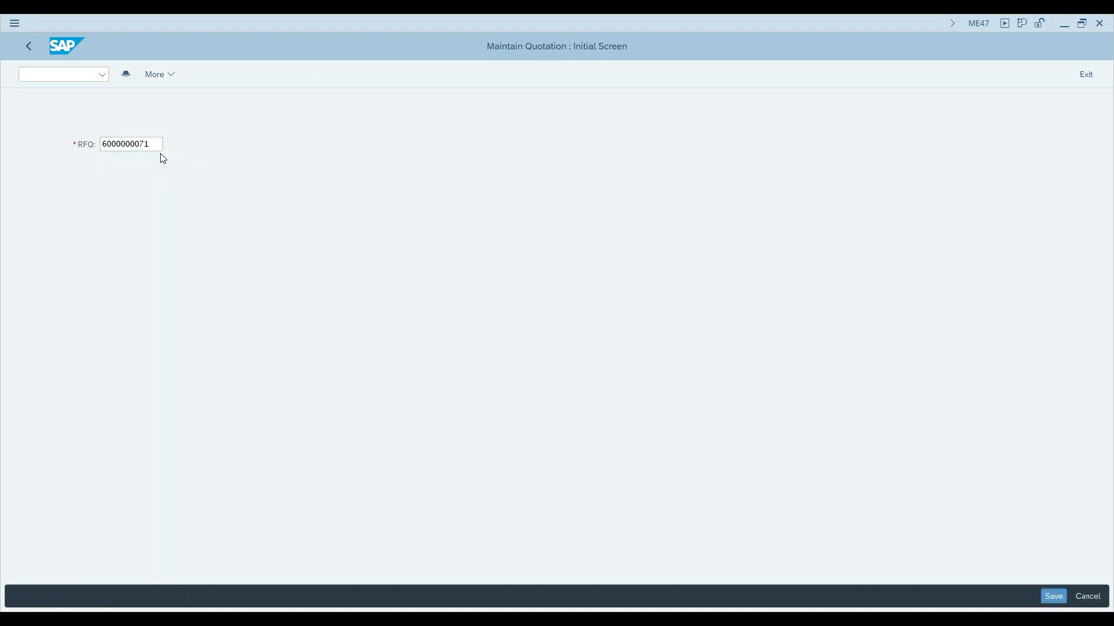
left_click(547, 197)
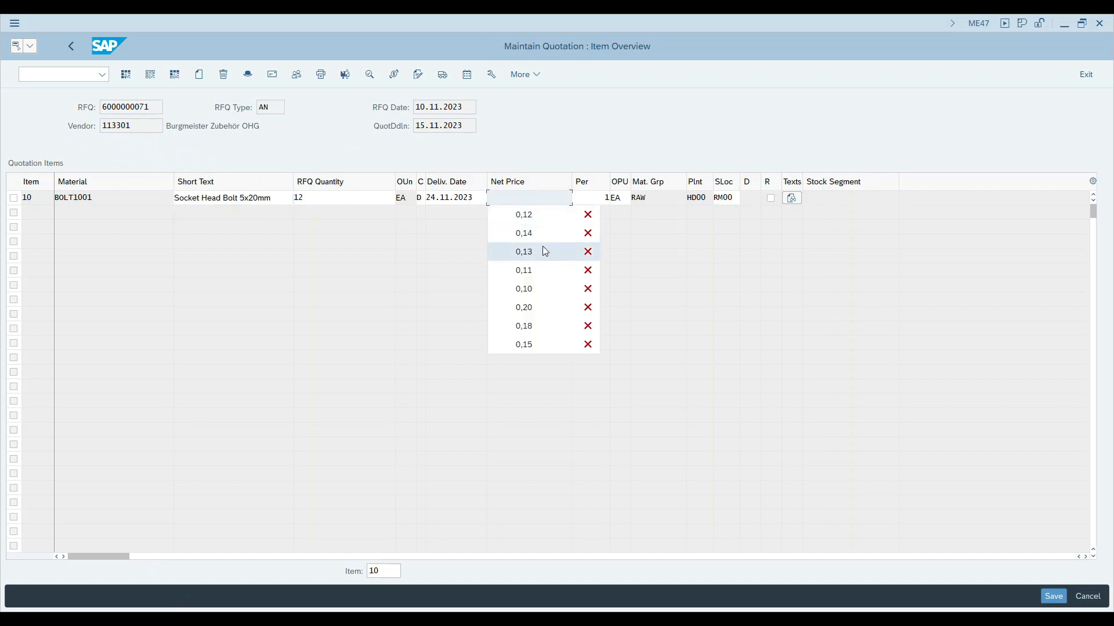
left_click(544, 250)
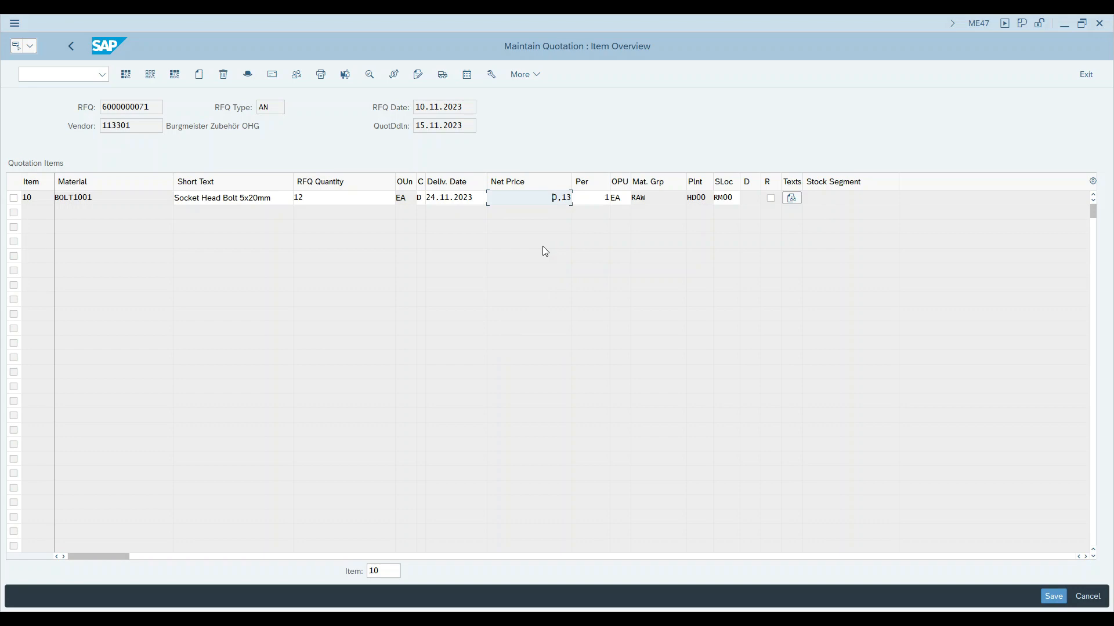
key("Return")
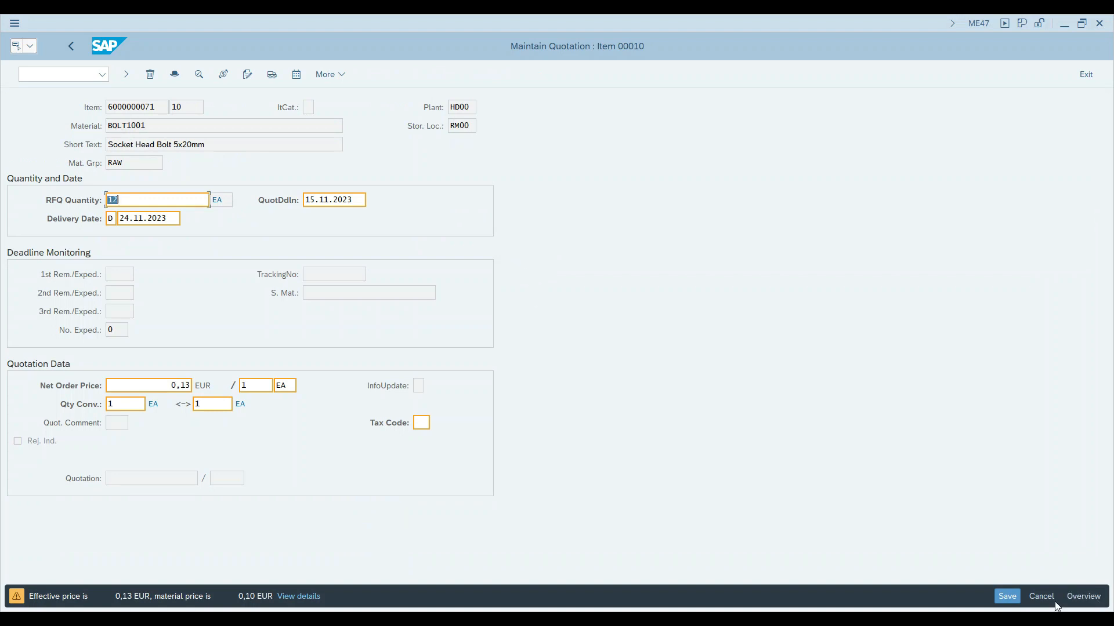
key("Return")
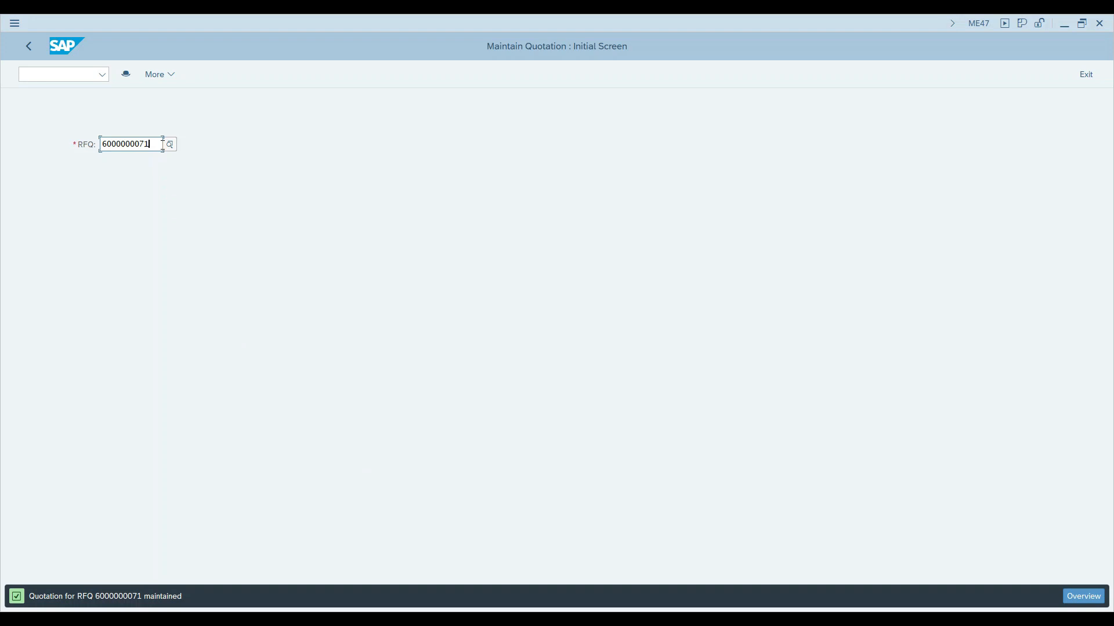
key("BackSpace")
type("2")
key("Return")
left_click(545, 199)
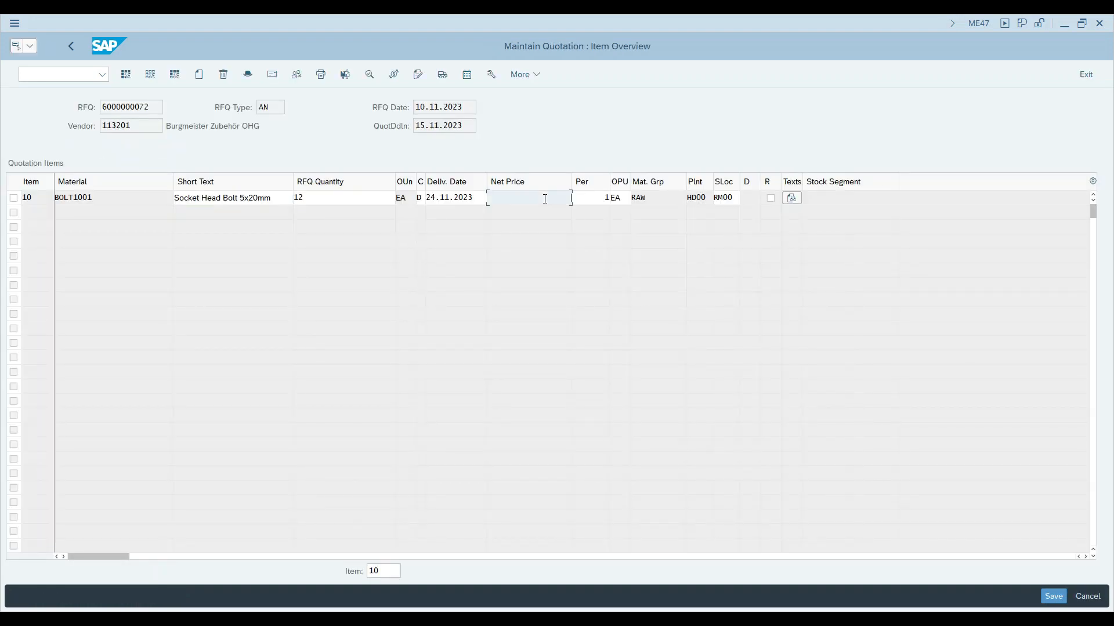
left_click(545, 200)
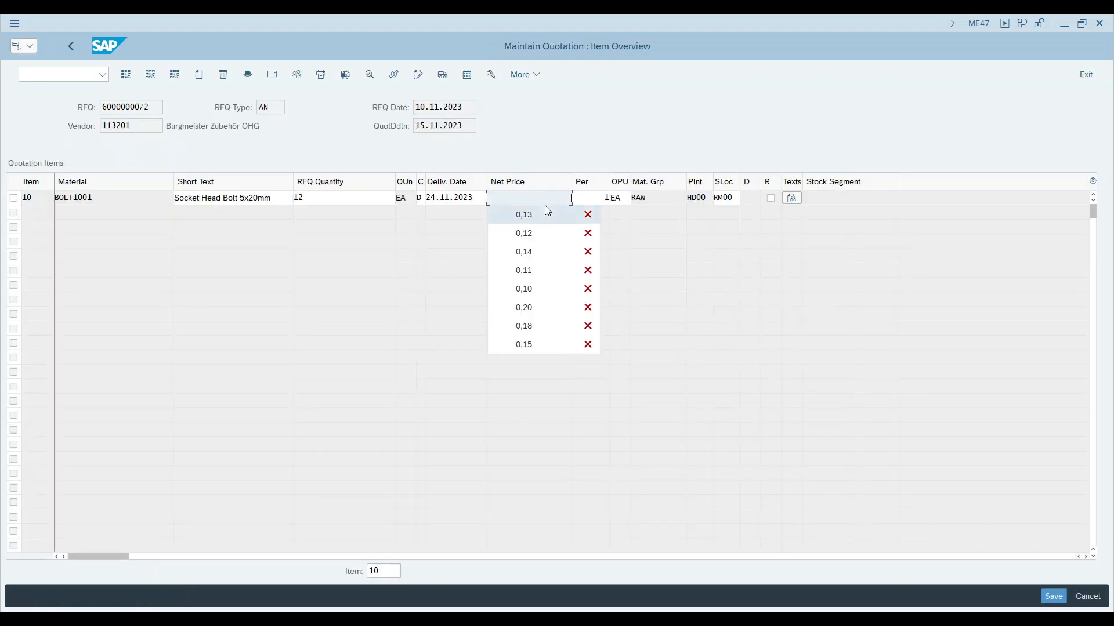
left_click(547, 250)
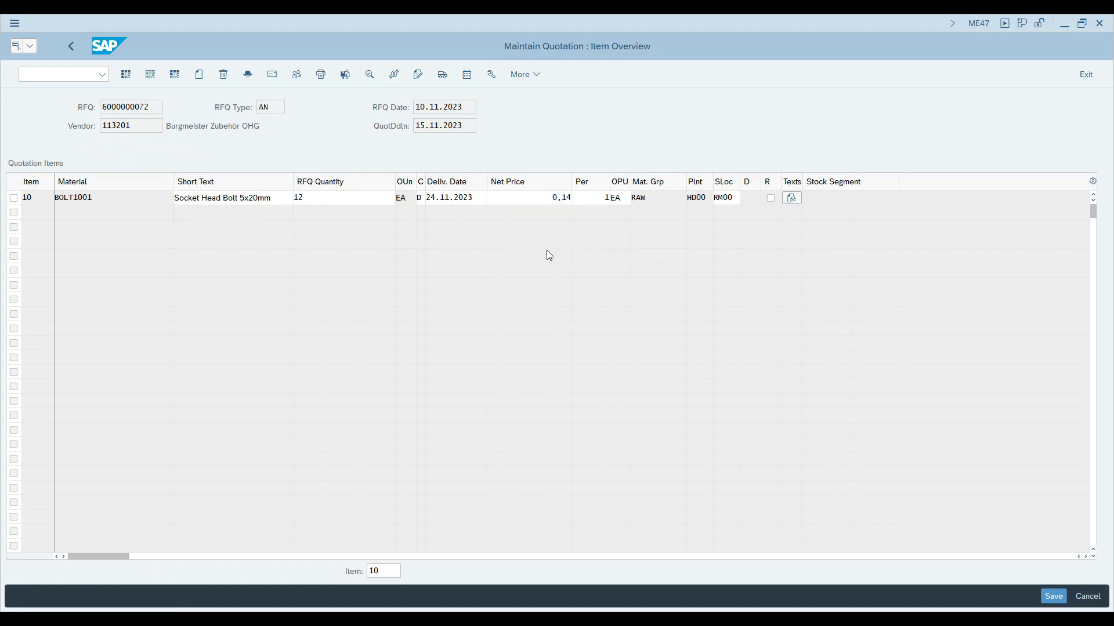
key("Return")
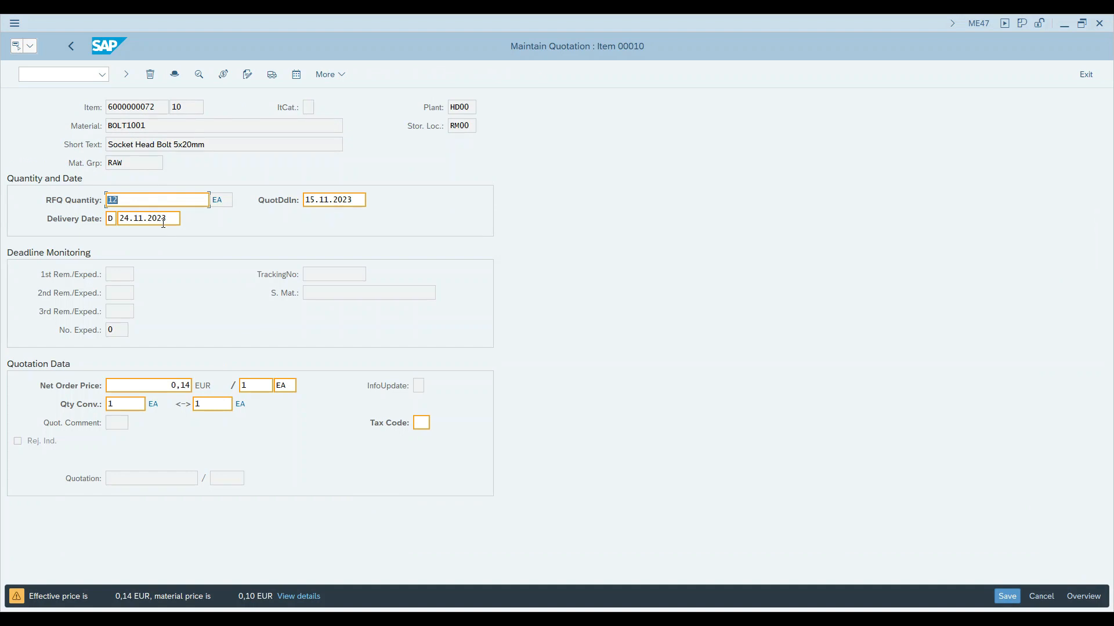
left_click_drag(143, 125, 128, 125)
key("Tab")
key("Return")
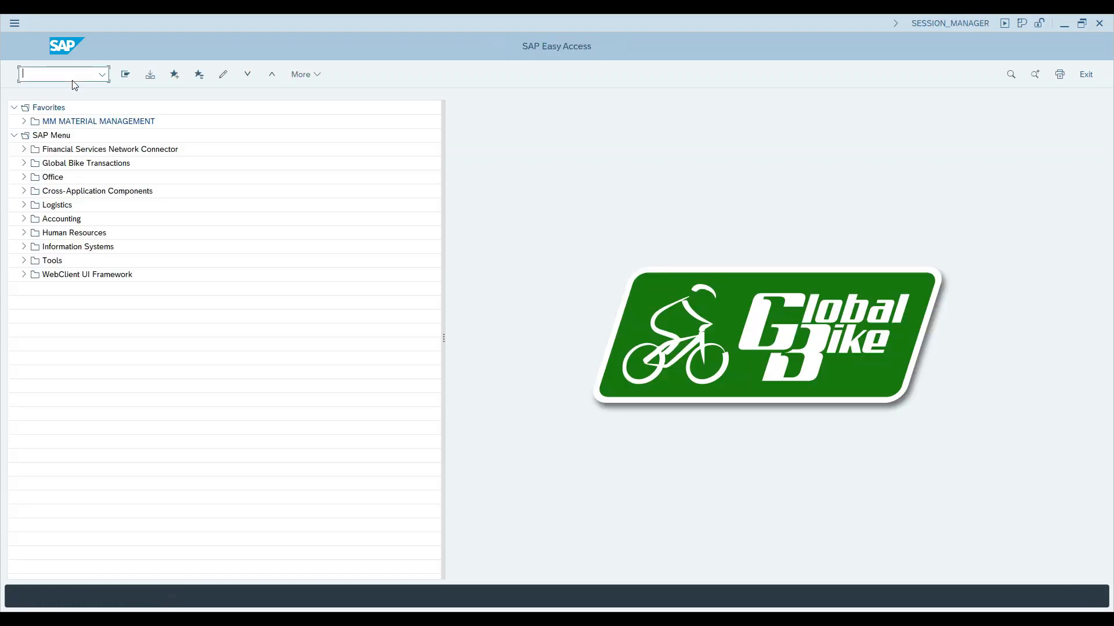
Start transaction ME49 and run the price comparison list for collective RFQ ENSA002
key("Down")
key("Down")
key("Down")
key("Return")
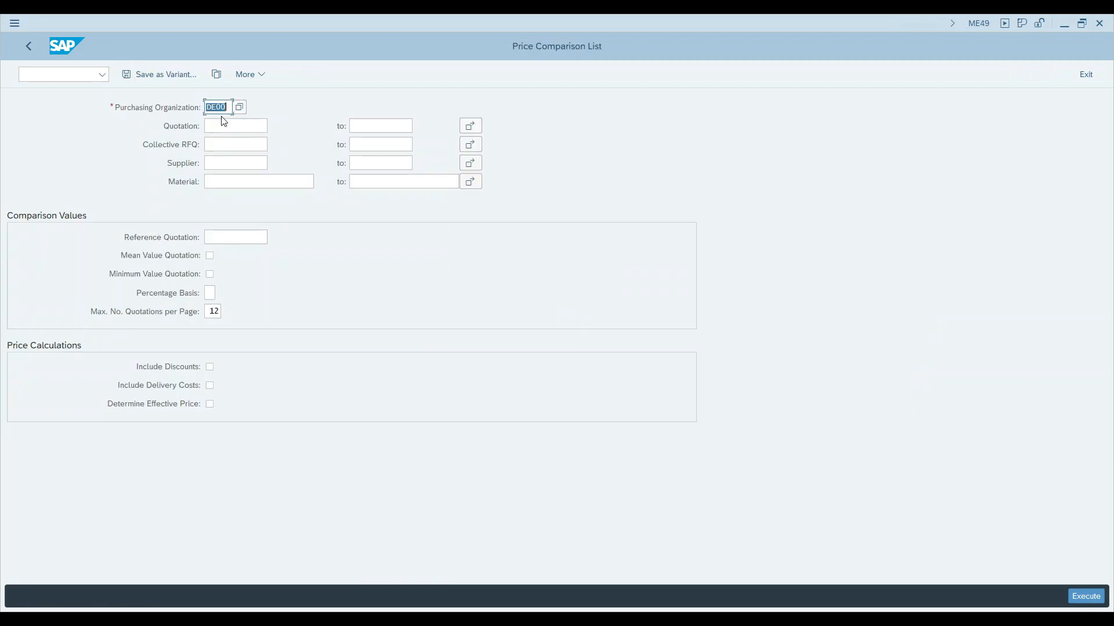
left_click(223, 125)
left_click(223, 145)
left_click(225, 146)
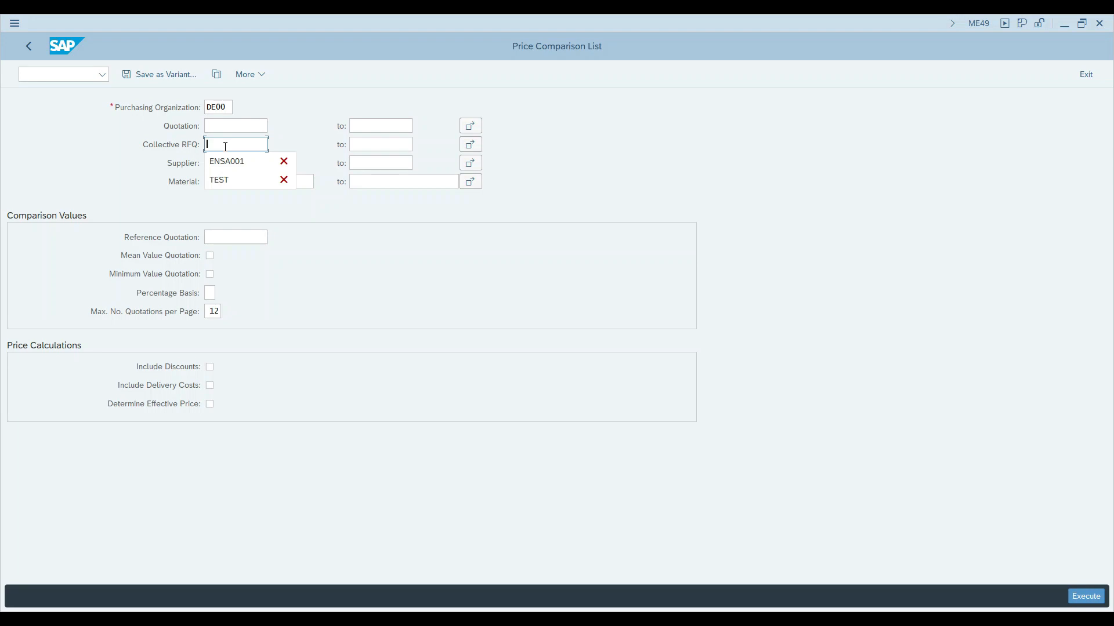
type("ENSA002")
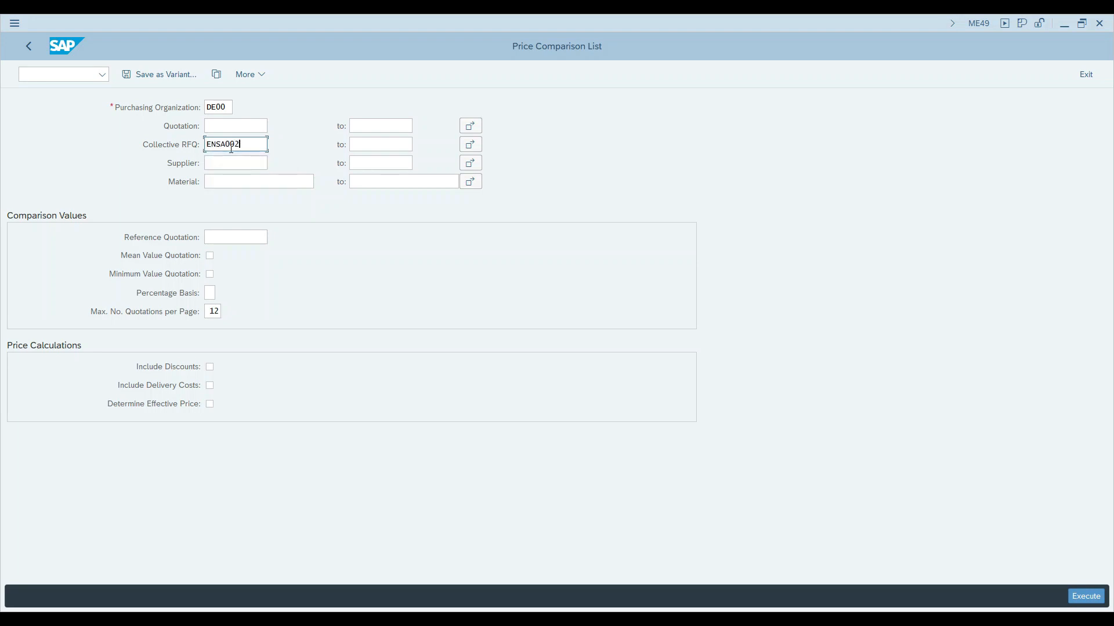
key("F8")
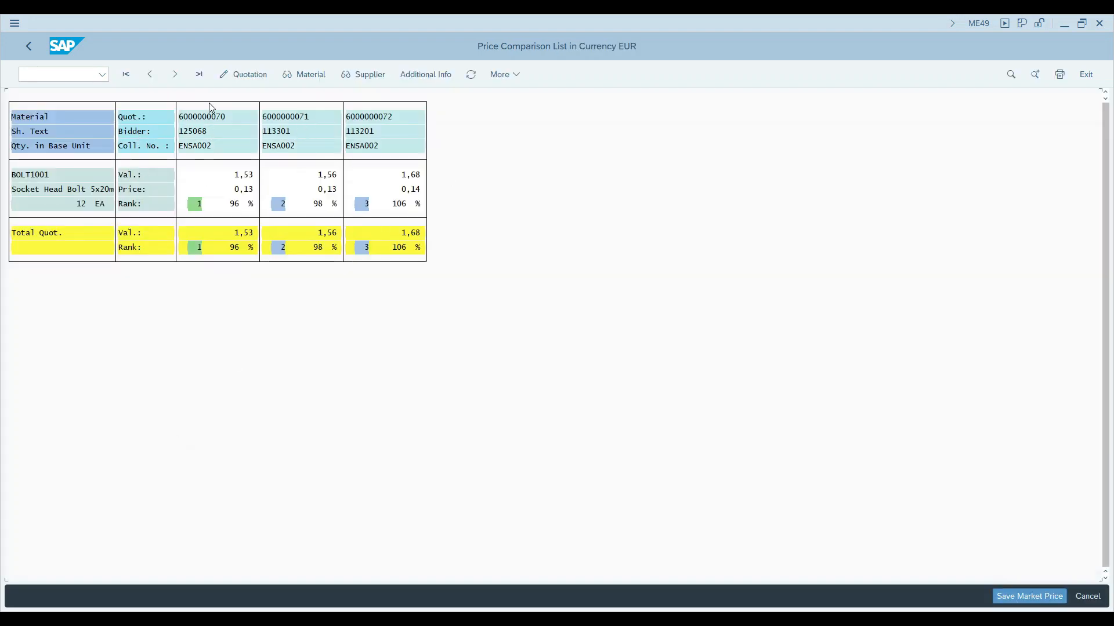
left_click(203, 147)
left_click(23, 176)
double_click(297, 116)
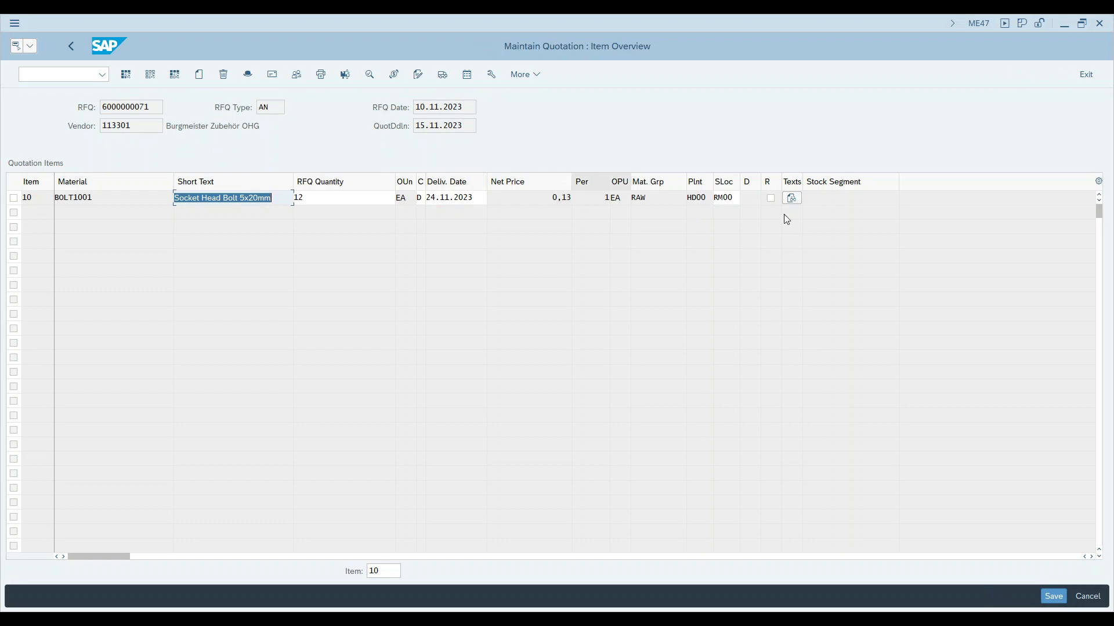
left_click(770, 198)
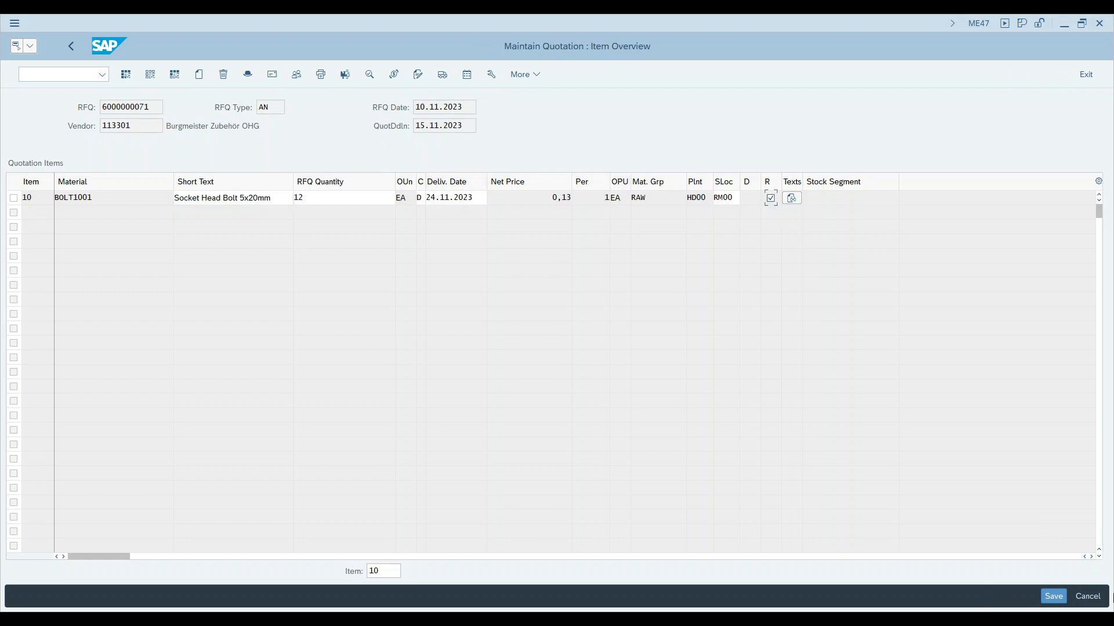
left_click(1053, 597)
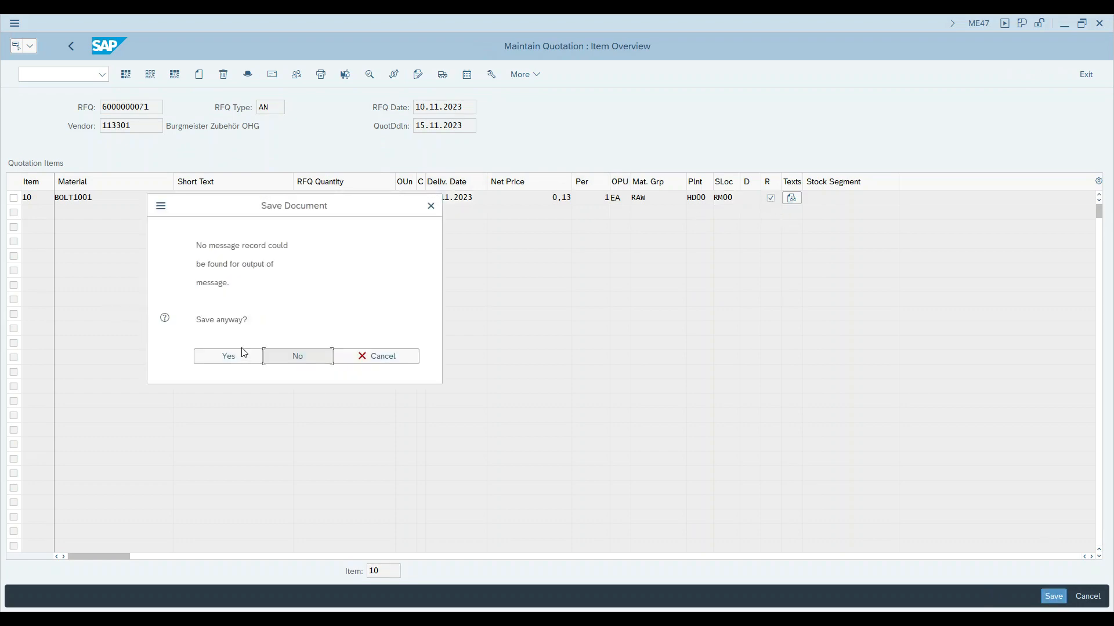
key("Return")
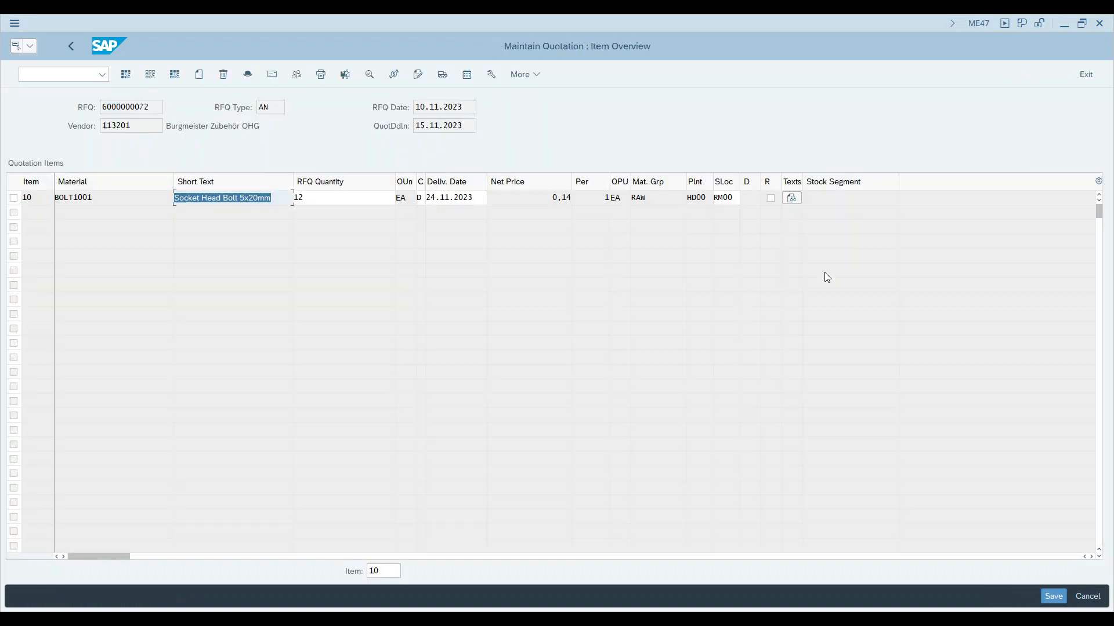
left_click(770, 198)
left_click(1053, 598)
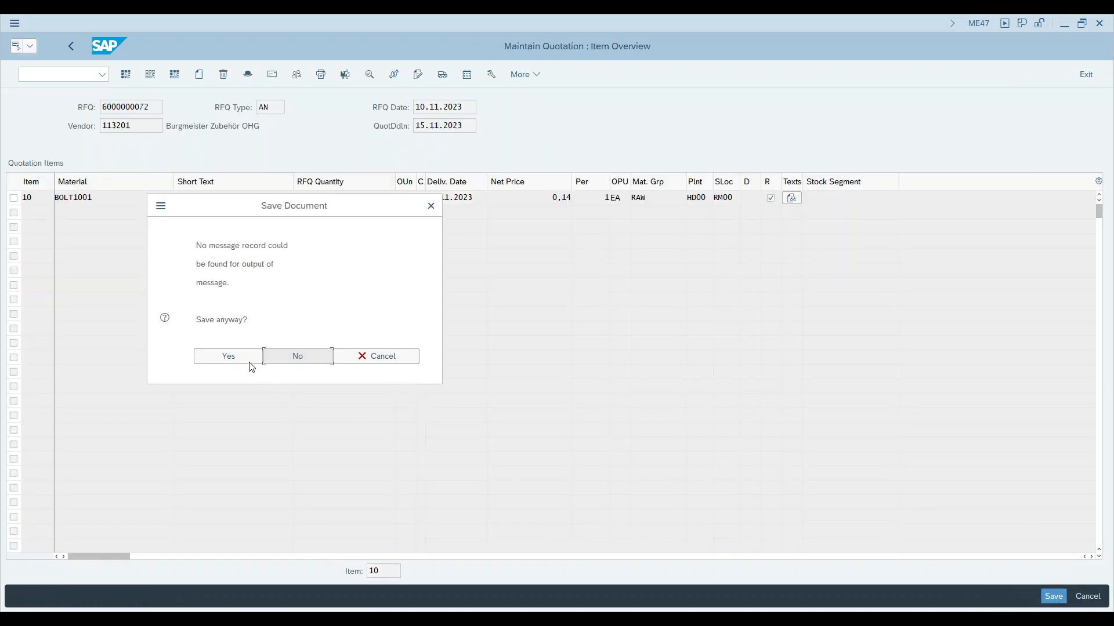
left_click(242, 358)
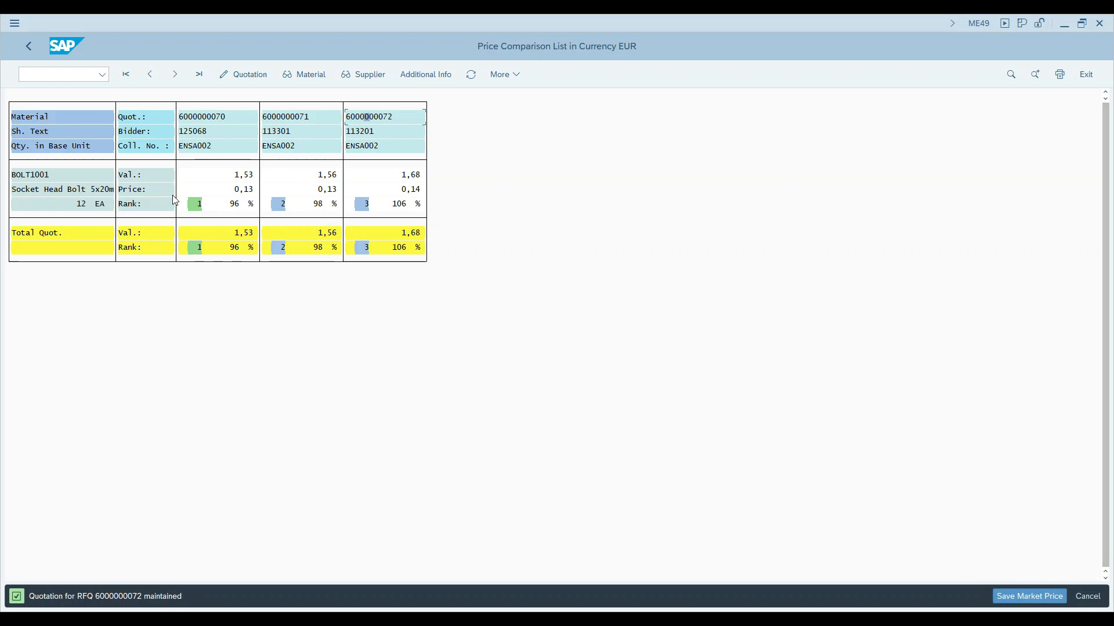
left_click(196, 117)
left_click(212, 119)
double_click(229, 118)
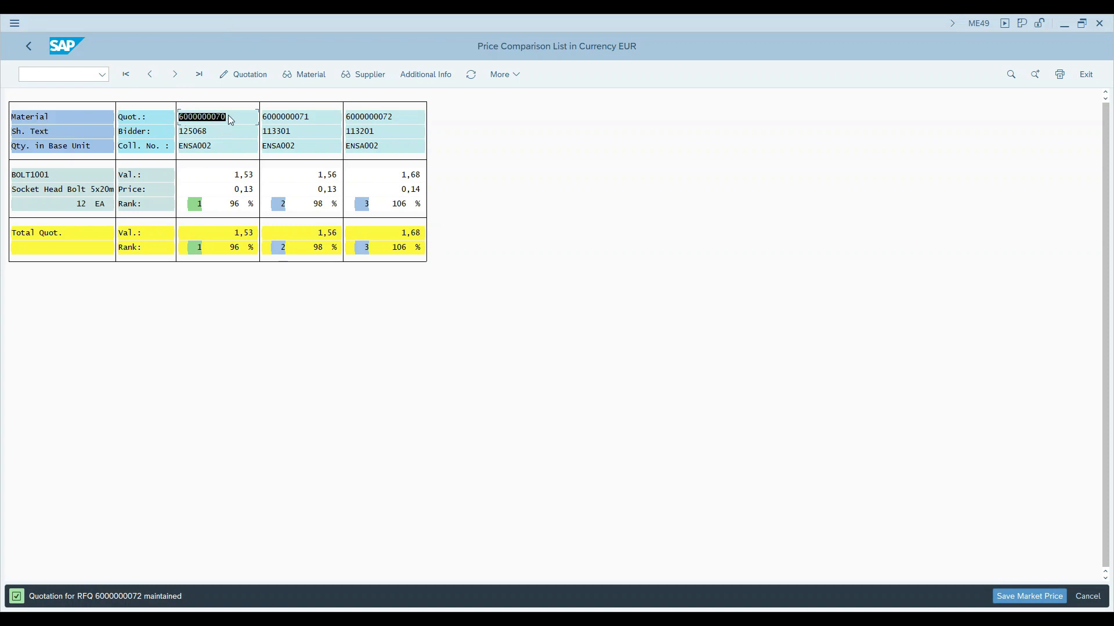
left_click(46, 180)
left_click_drag(51, 174, 11, 175)
left_click(48, 186)
left_click(30, 46)
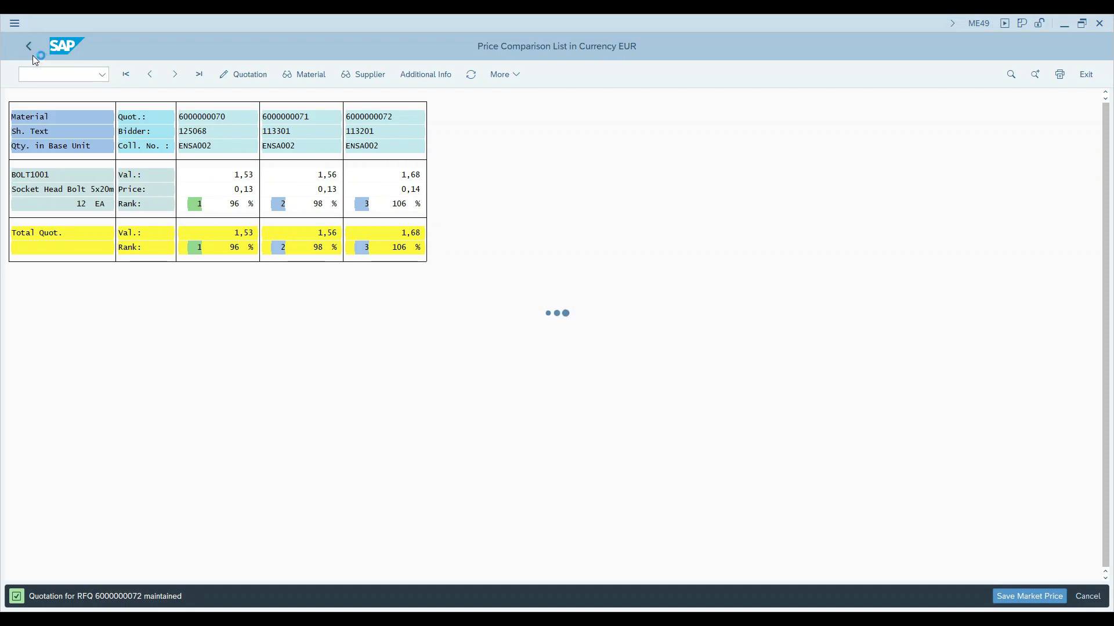
left_click(30, 49)
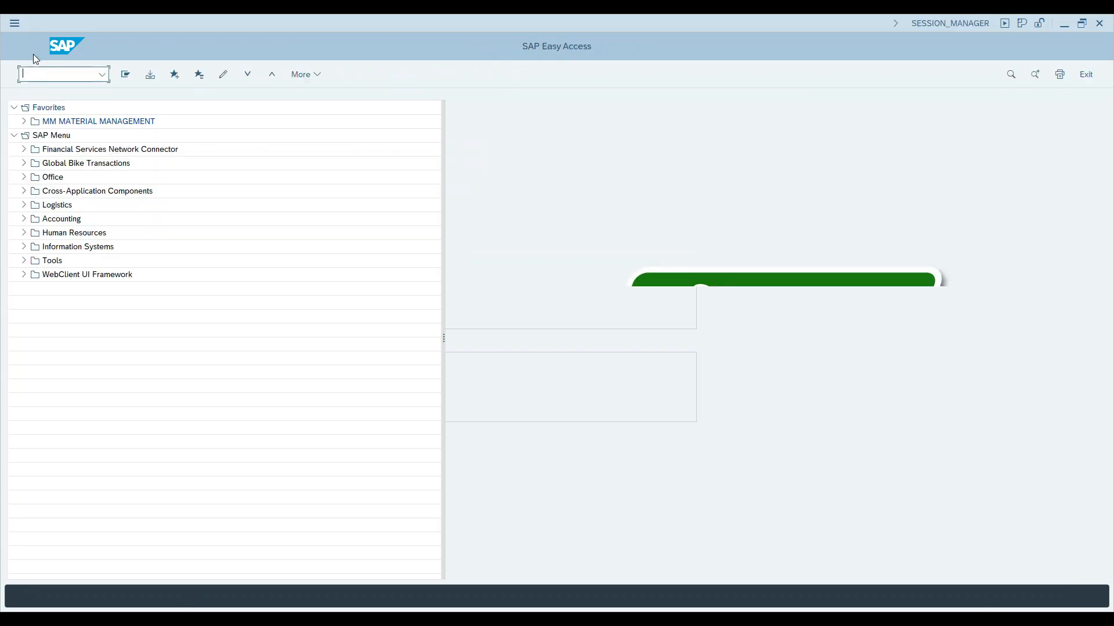
Start a standard purchase order with transaction ME21N and open the document overview's selection for requests for quotations
type("ME21")
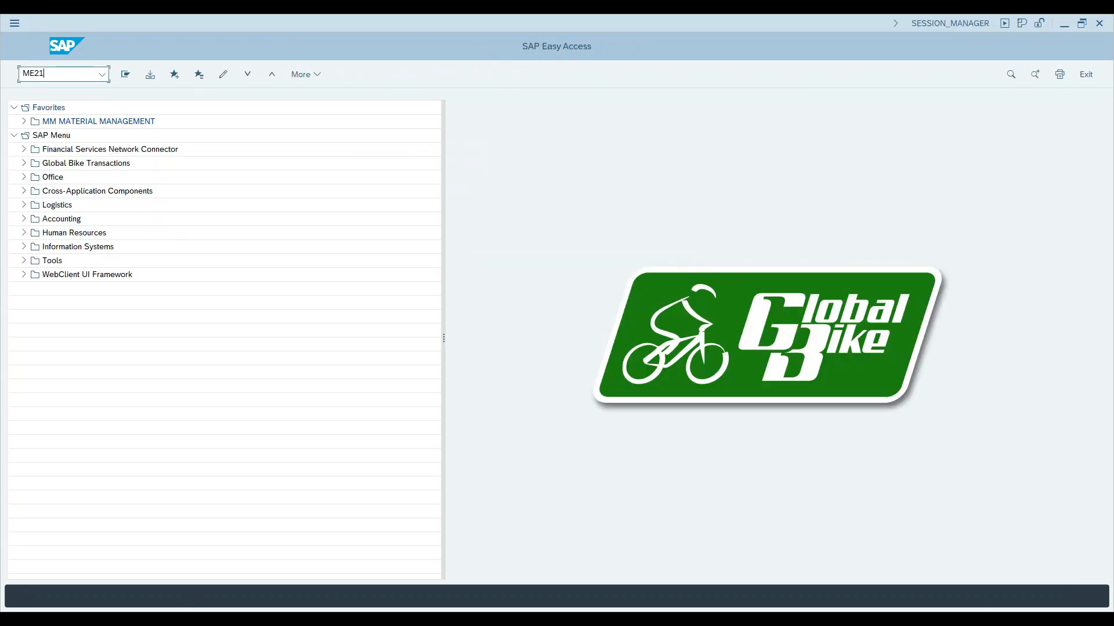
type("N")
key("Return")
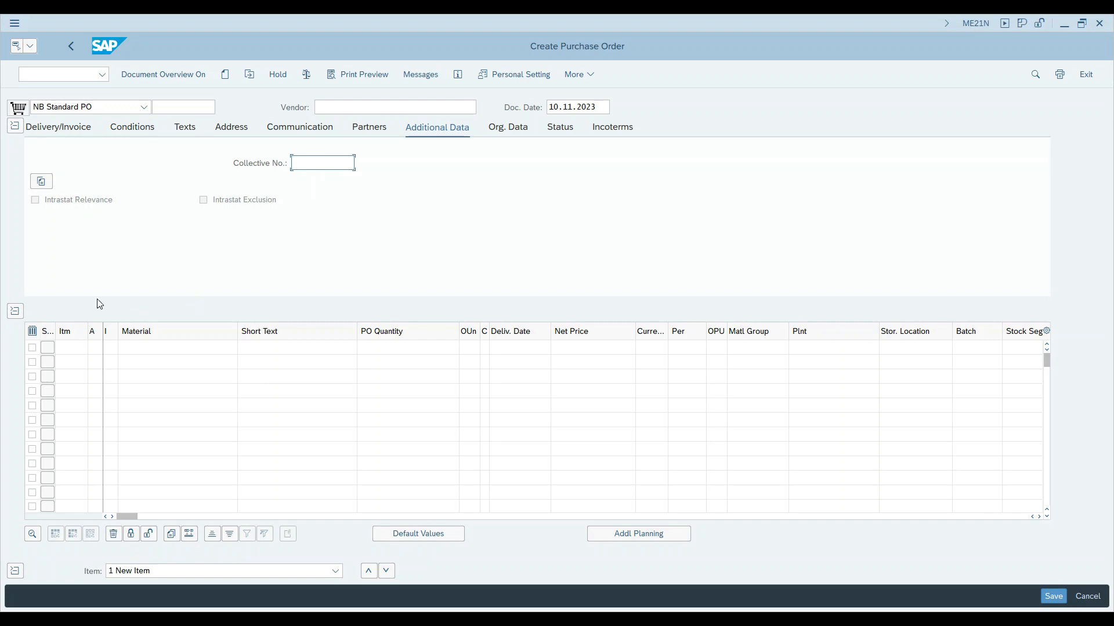
left_click(193, 343)
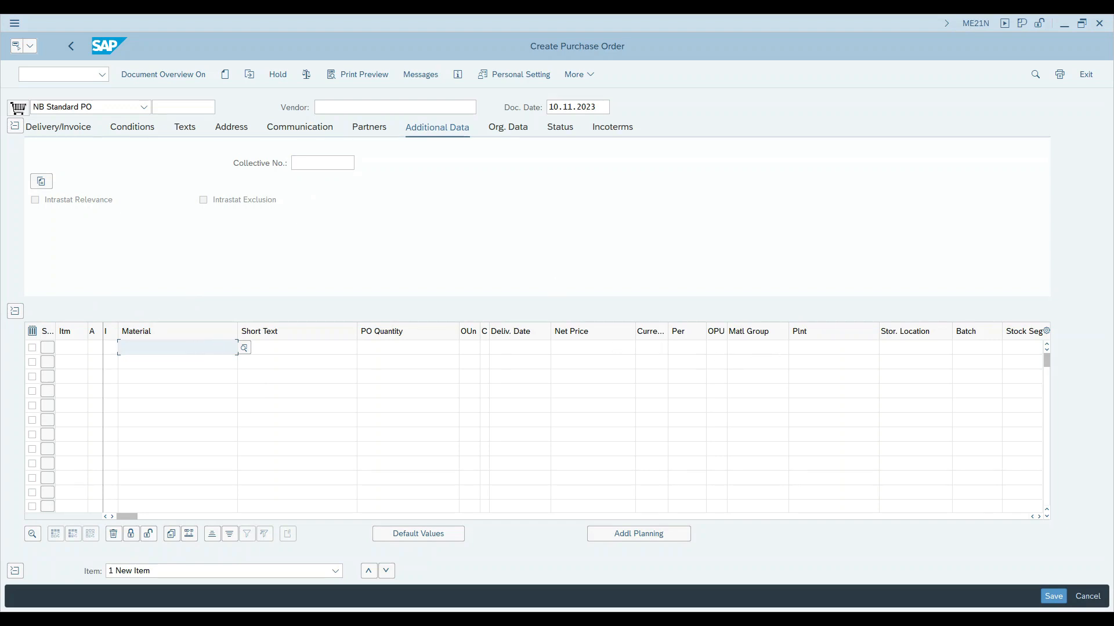
left_click(175, 74)
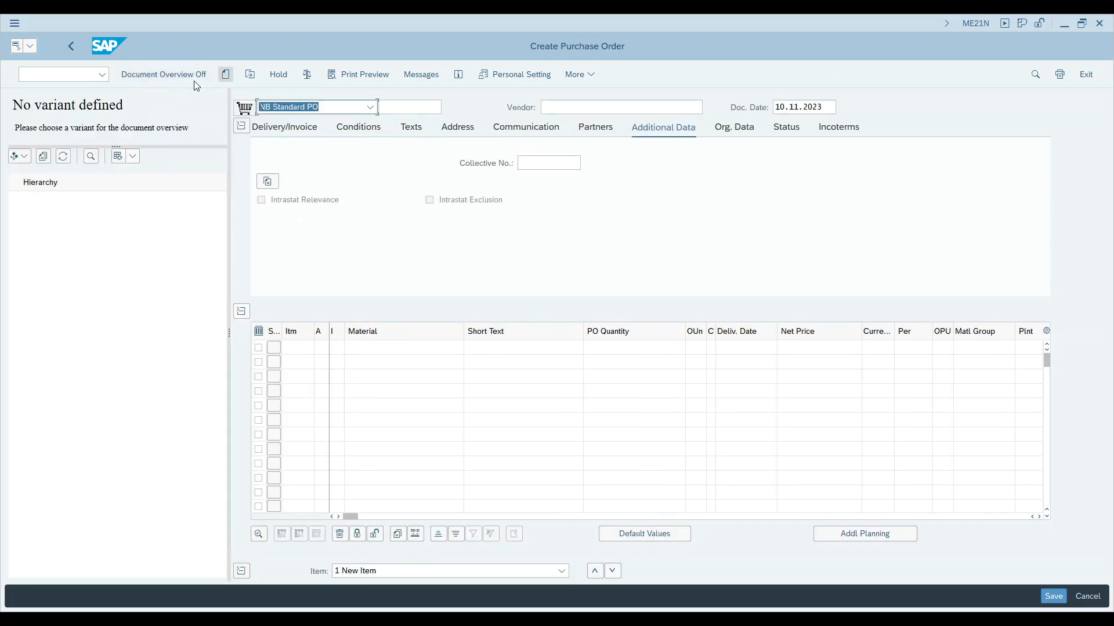
left_click(26, 157)
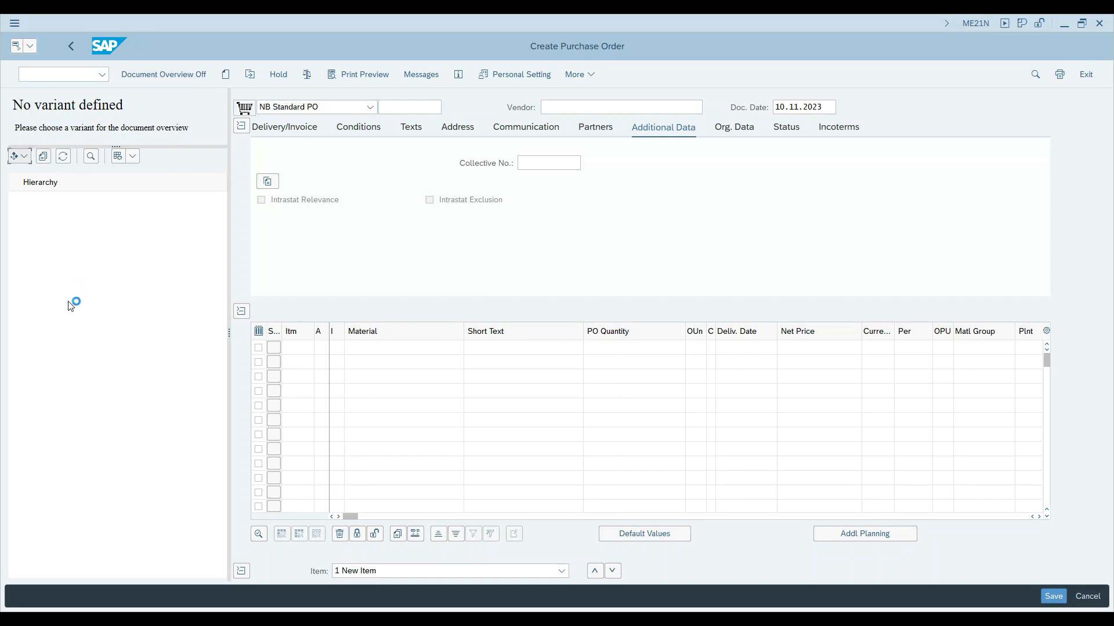
left_click(26, 158)
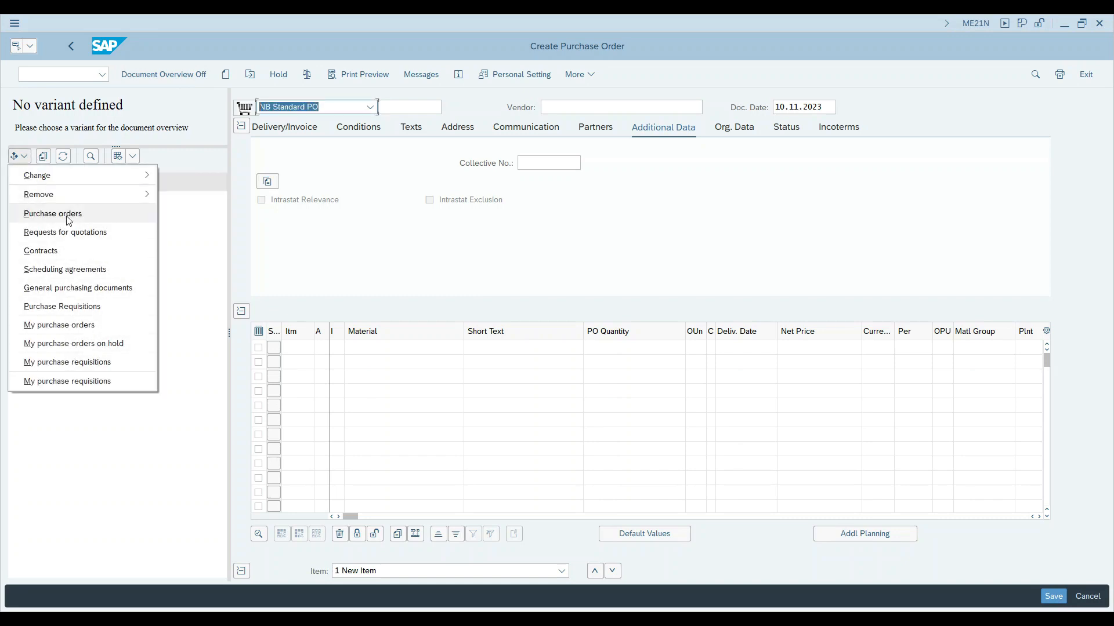
left_click(73, 233)
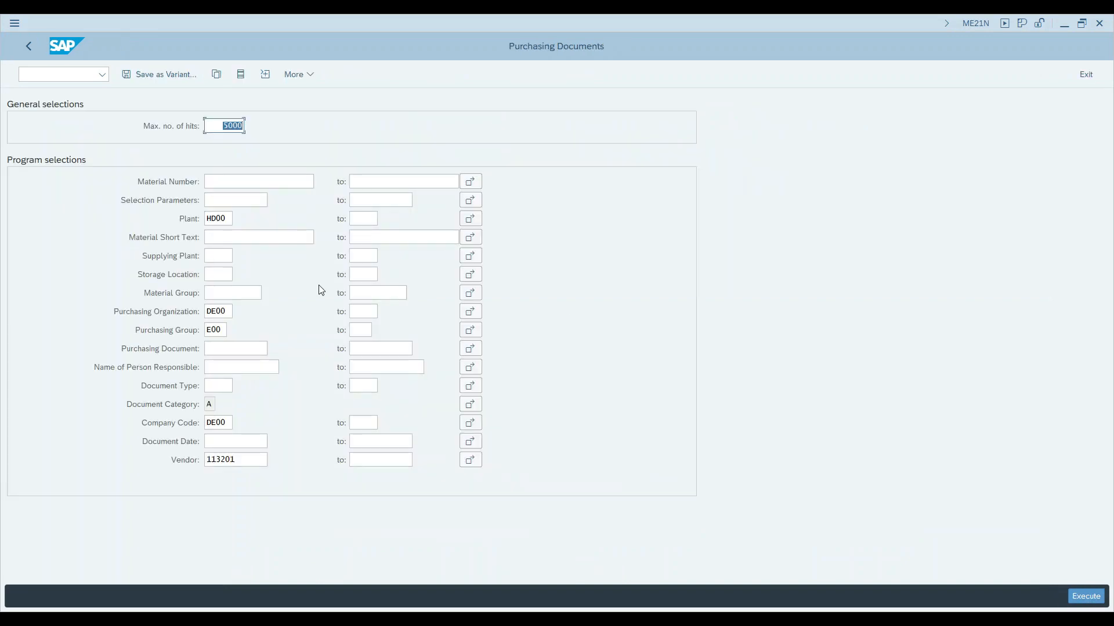
List the requests for quotations for material BOLT1001 in the document overview, with the vendor restriction cleared
left_click(228, 180)
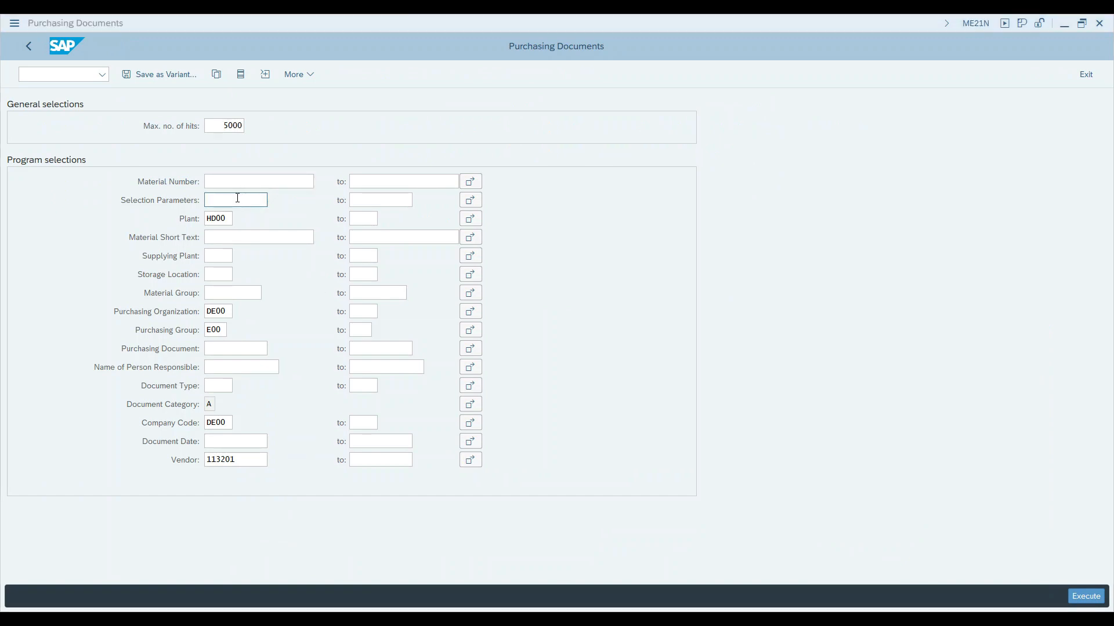
type("BOLT1001")
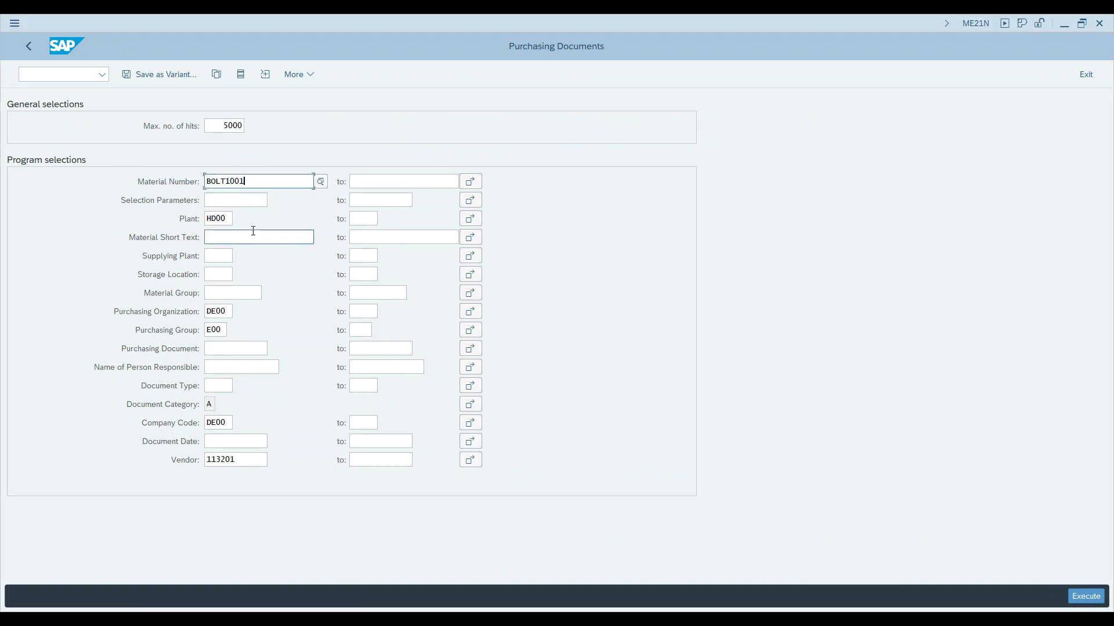
left_click_drag(235, 459, 144, 457)
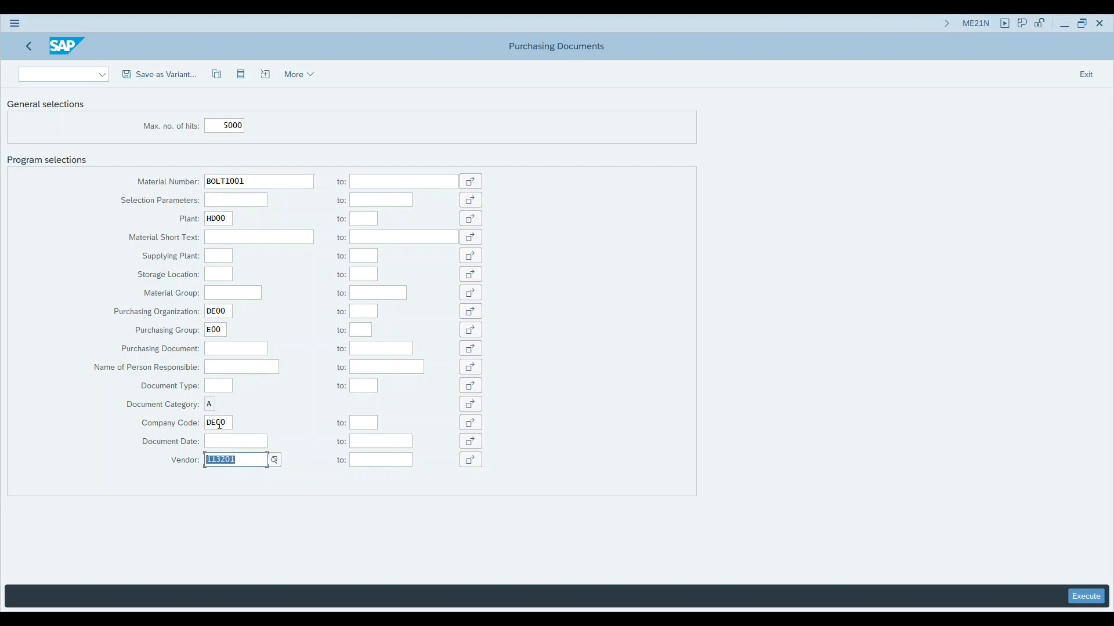
key("BackSpace")
left_click(1083, 595)
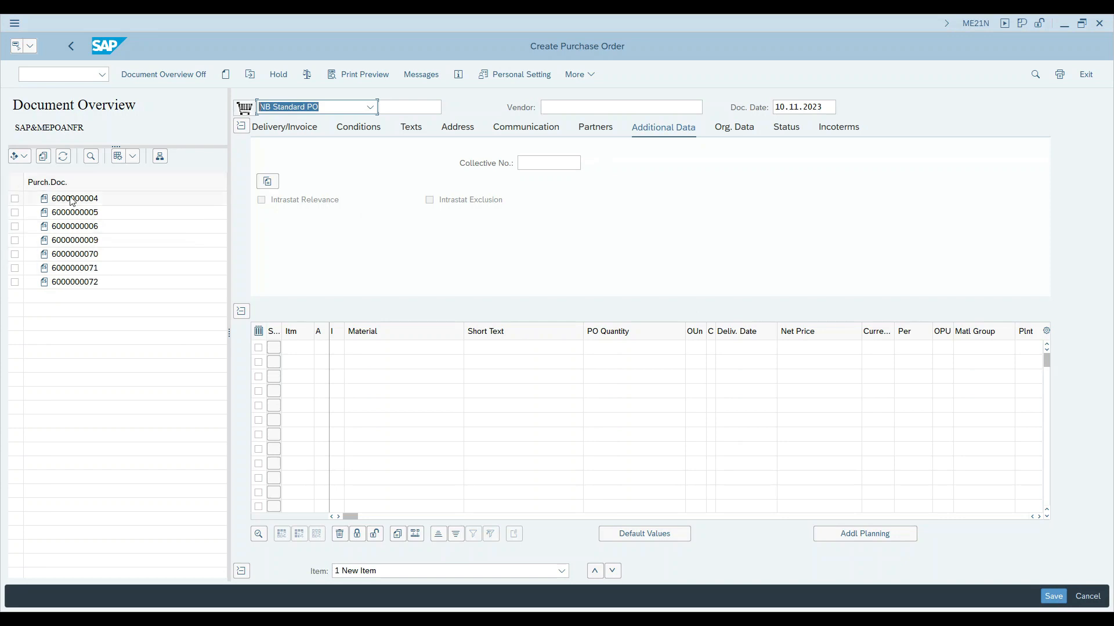
left_click(63, 256)
left_click(14, 254)
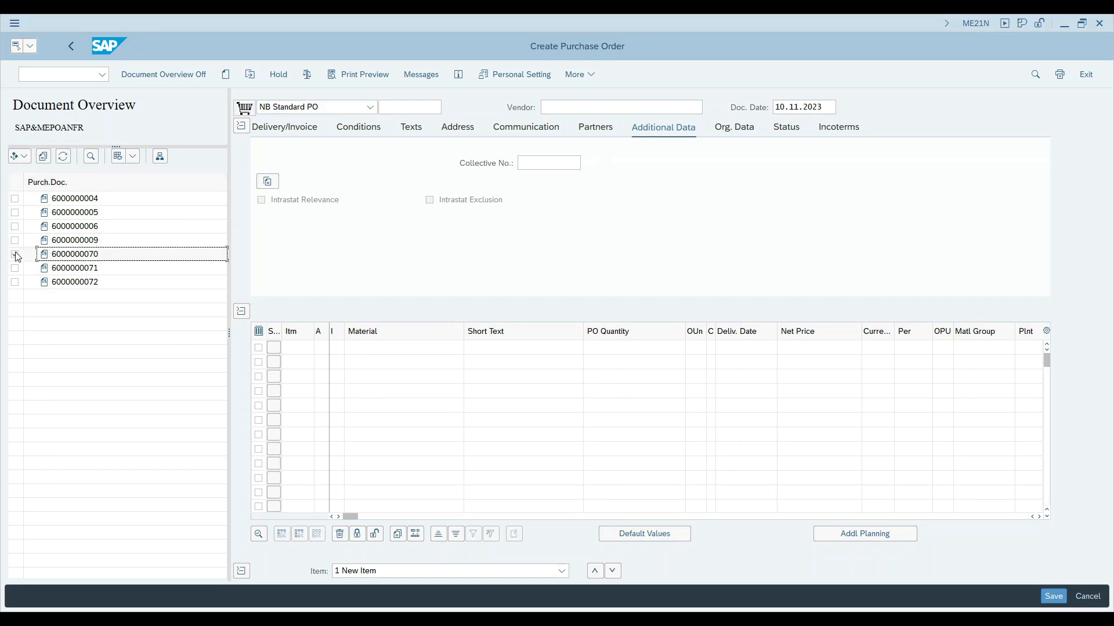
left_click(71, 258)
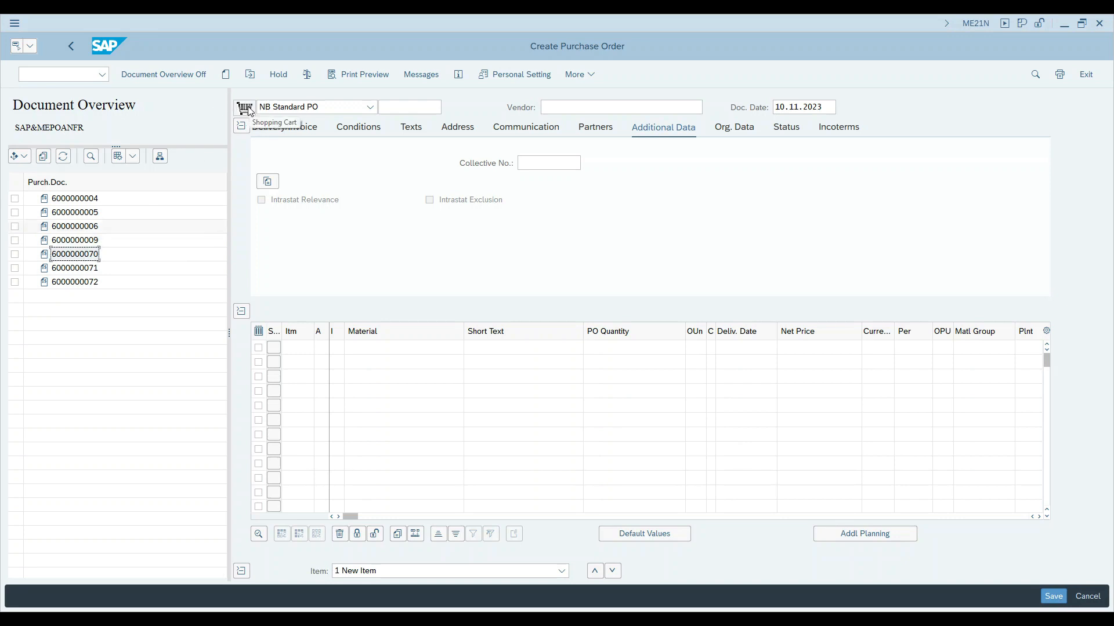
left_click(15, 256)
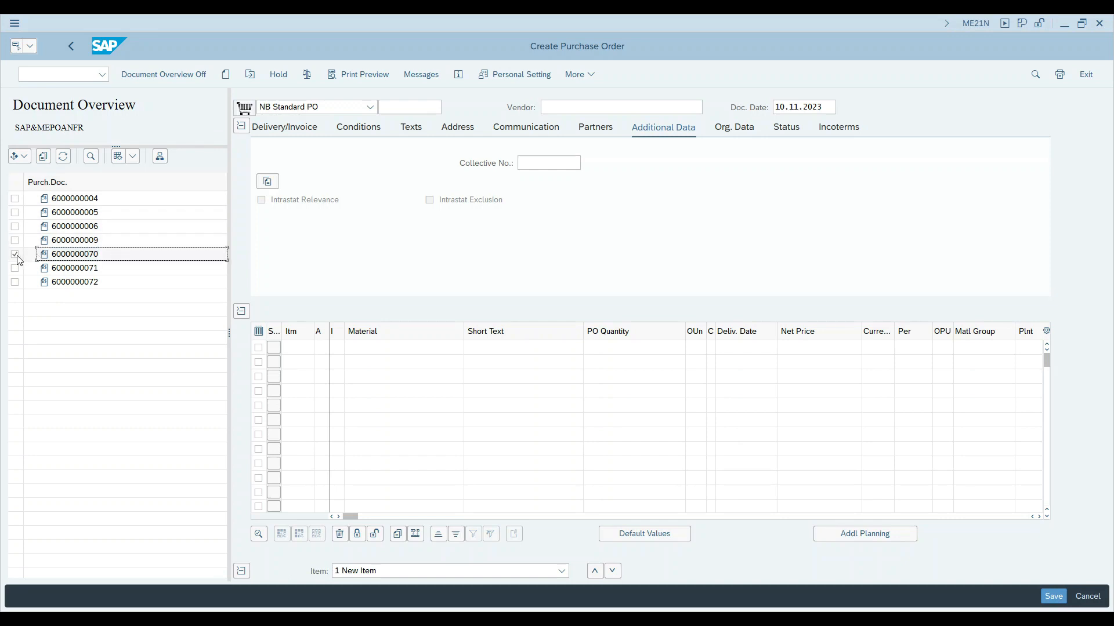
left_click(44, 157)
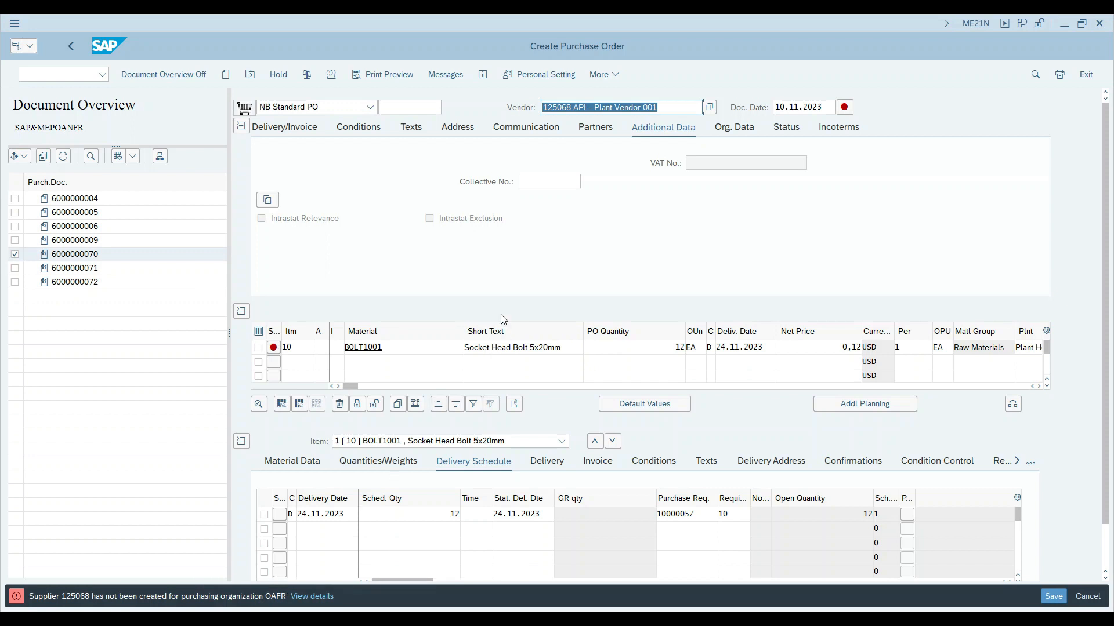
Set both the purchasing organization and the company code in the purchase order's organizational data to DE00
left_click(729, 132)
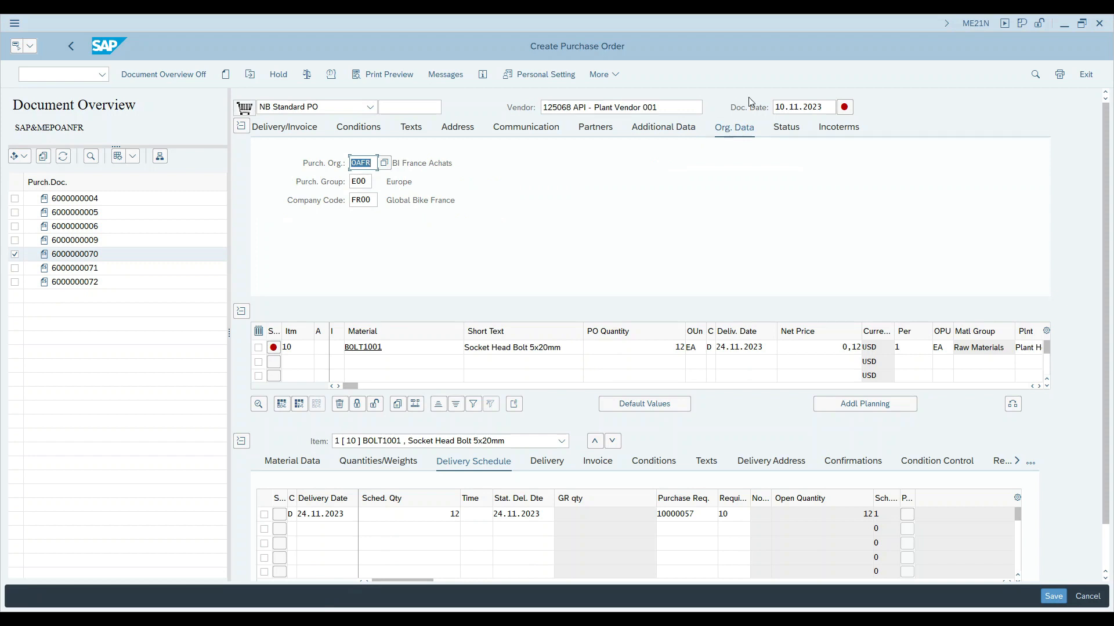
type("DE00")
key("Tab")
key("Tab")
key("BackSpace")
key("BackSpace")
key("BackSpace")
key("BackSpace")
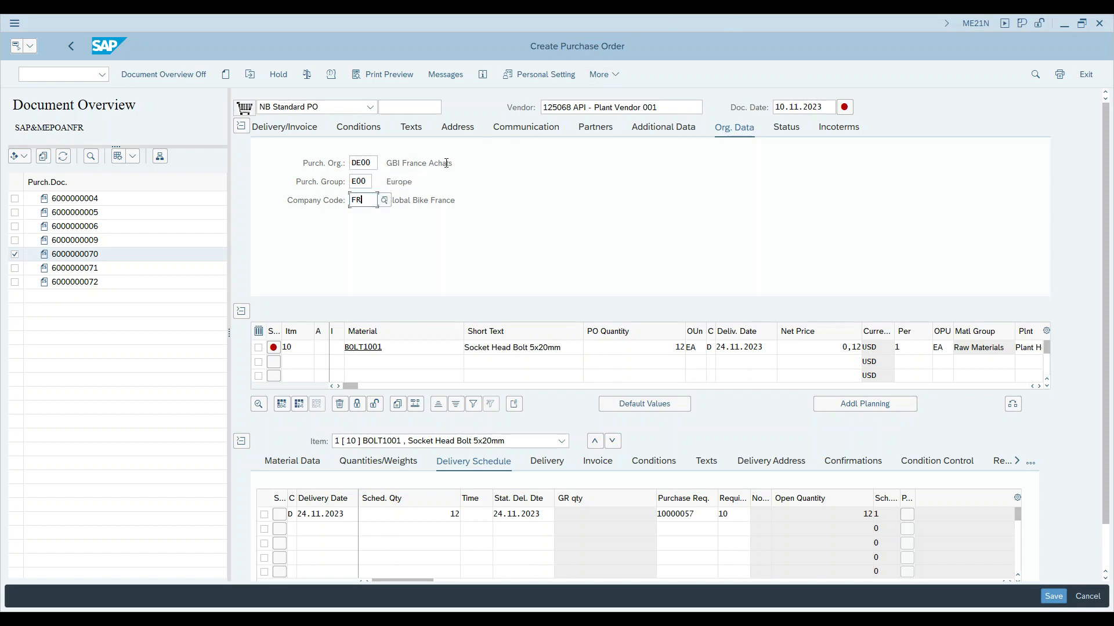
type("DE00")
key("Return")
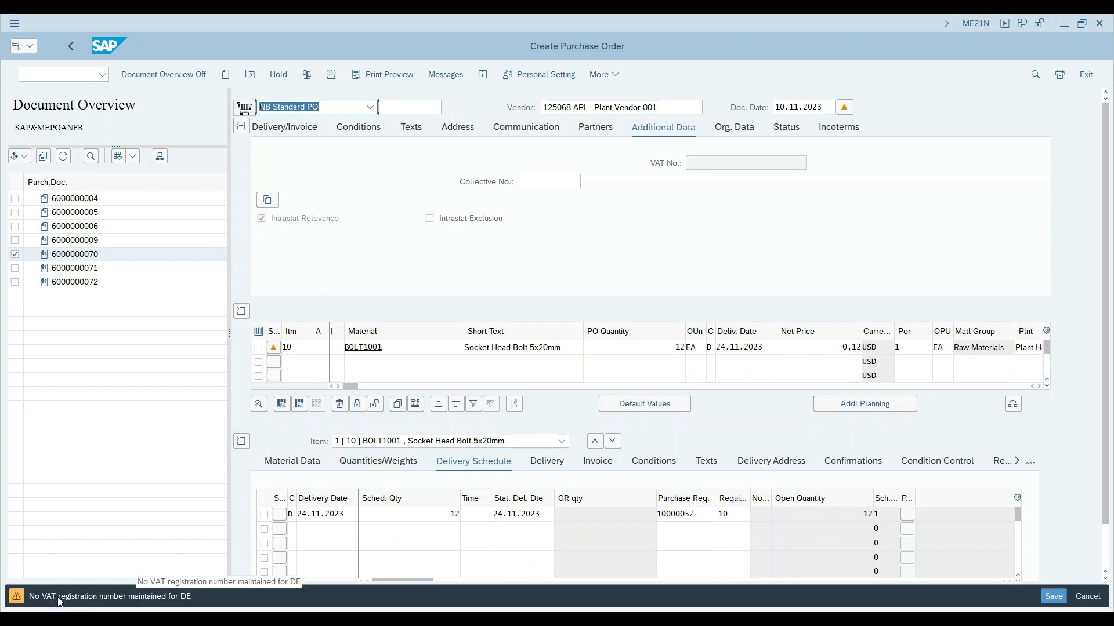
Acknowledge the warning about the VAT registration number and save the purchase order
key("Return")
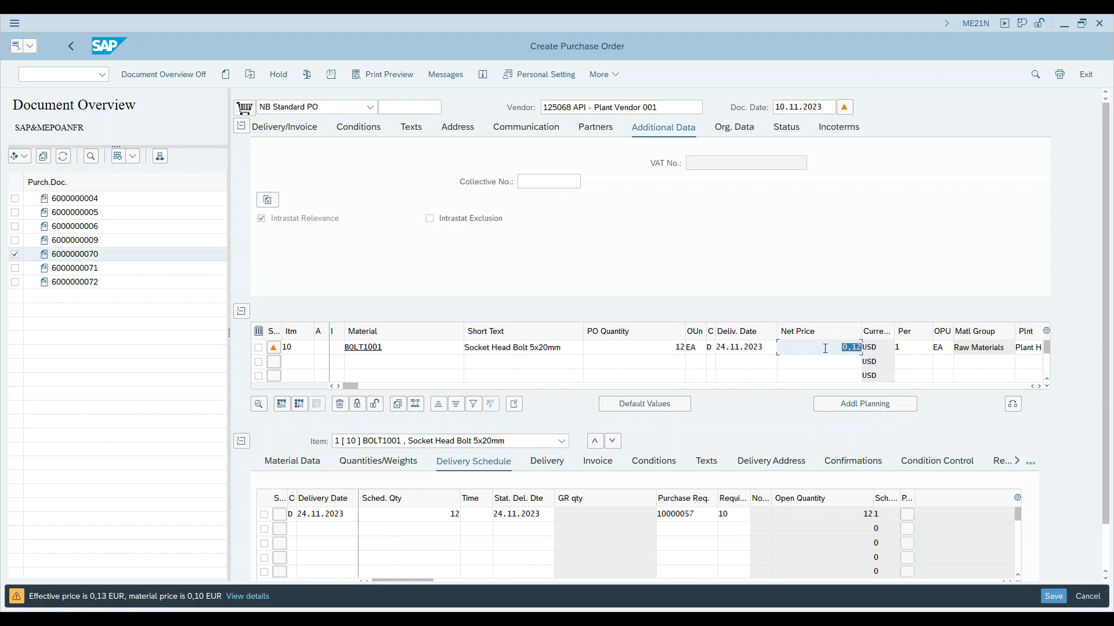
left_click(558, 158)
left_click(1061, 597)
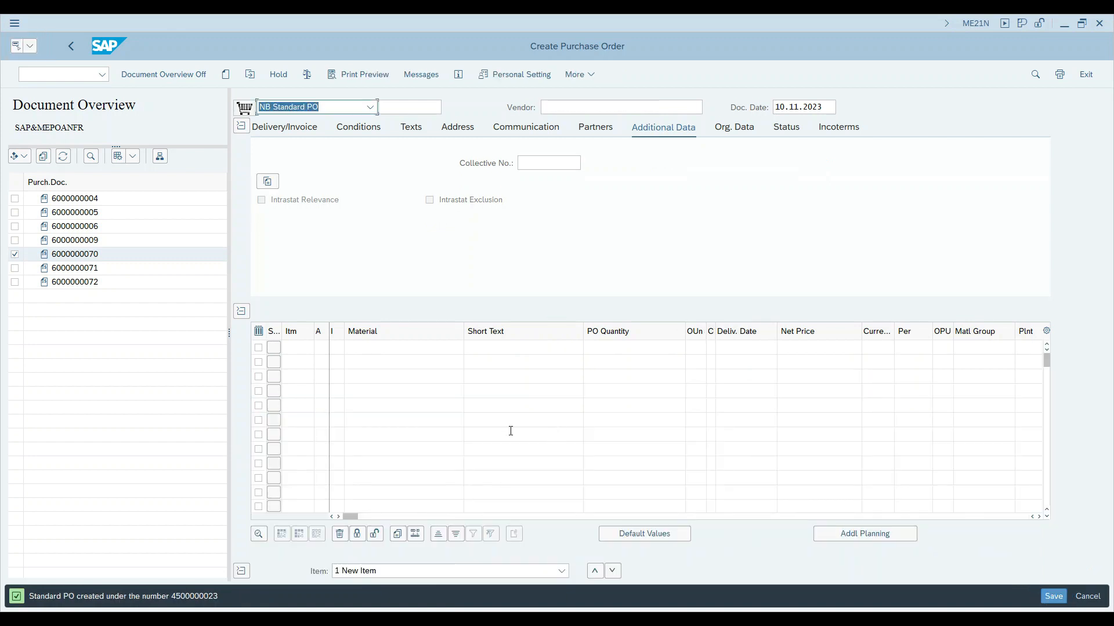
left_click(207, 601)
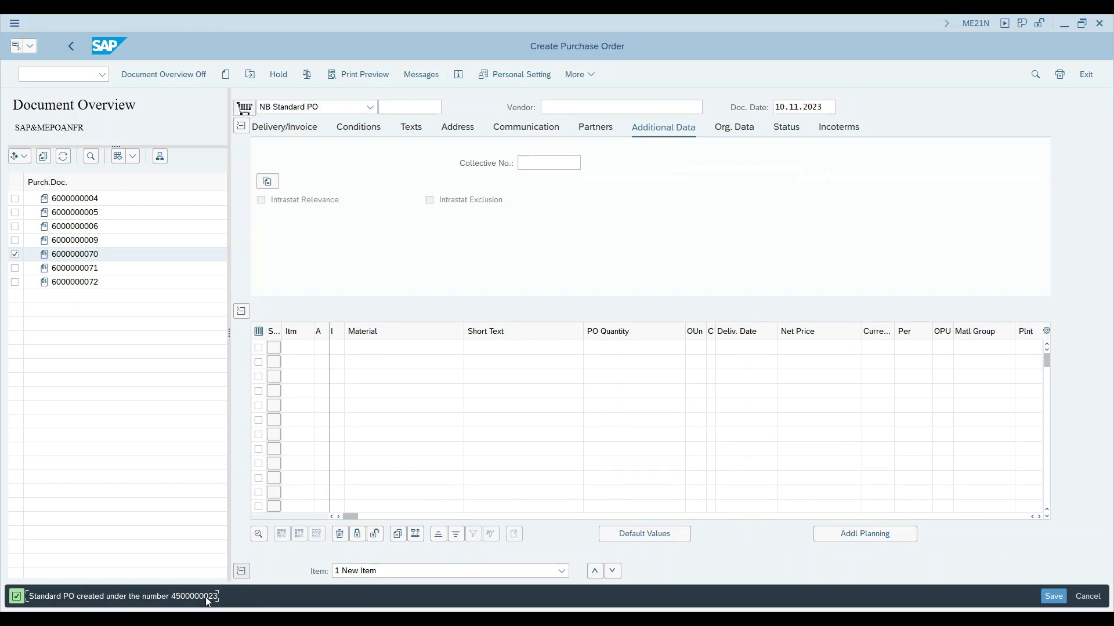